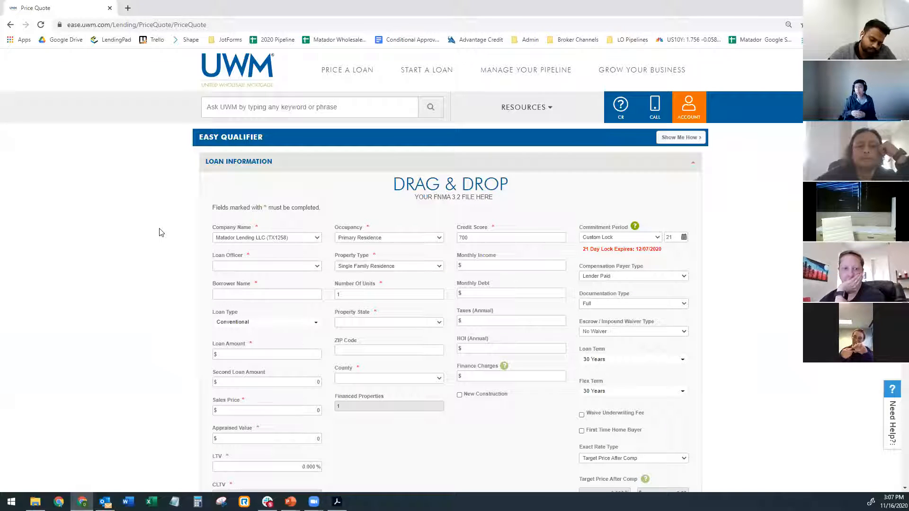
Step: Choose the loan officer for the quote and enter Bootcamp Training as the borrower name
scroll(171, 247, "down", 1)
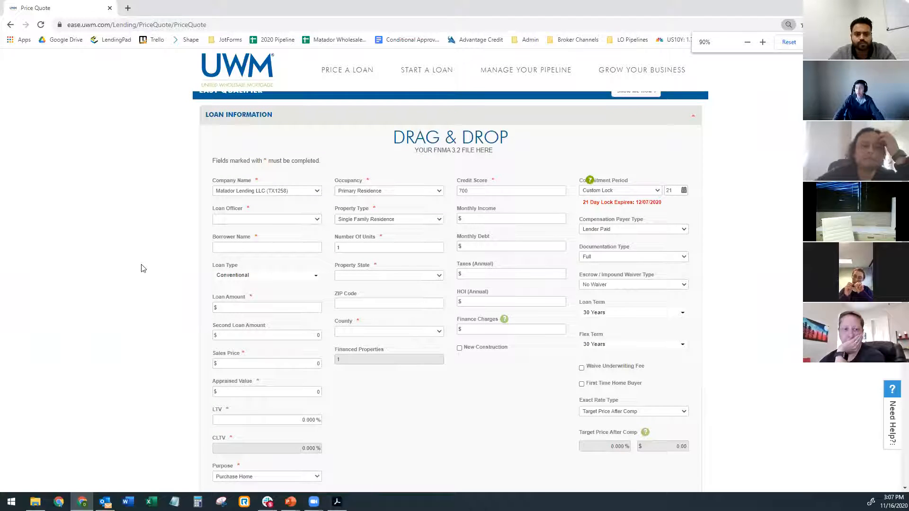
key("ctrl+plus")
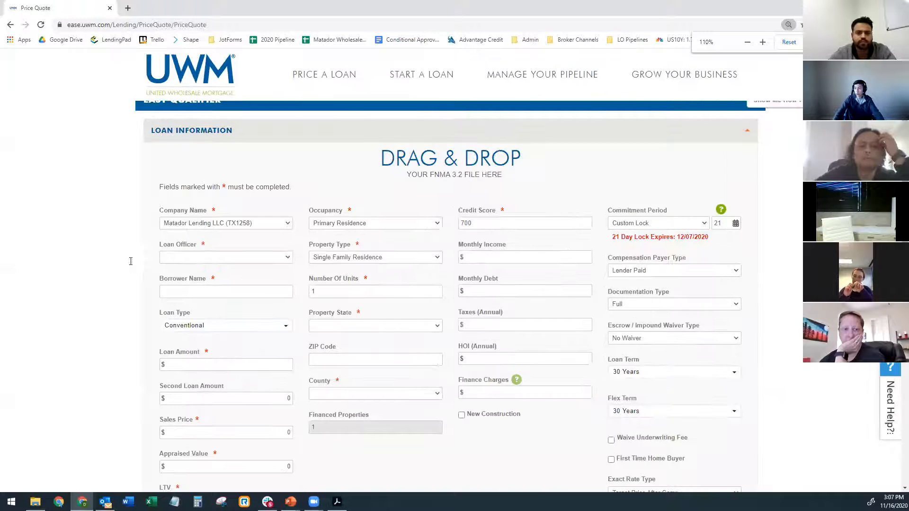
key("ctrl+plus")
key("ctrl+plus")
key("ctrl+plus")
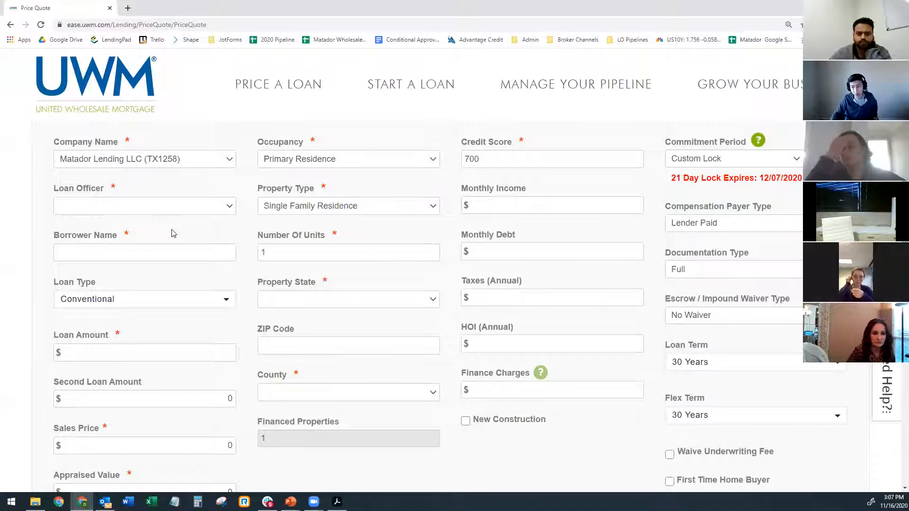
left_click(169, 210)
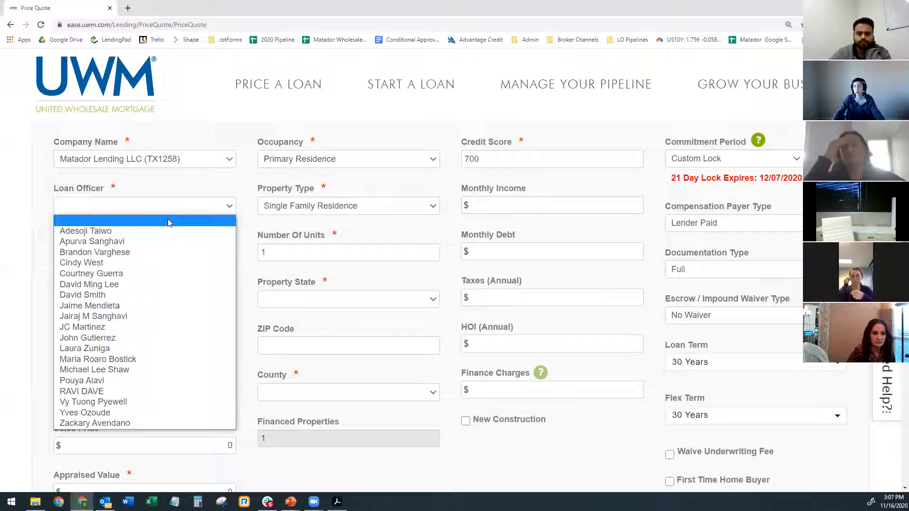
left_click(97, 284)
left_click(96, 251)
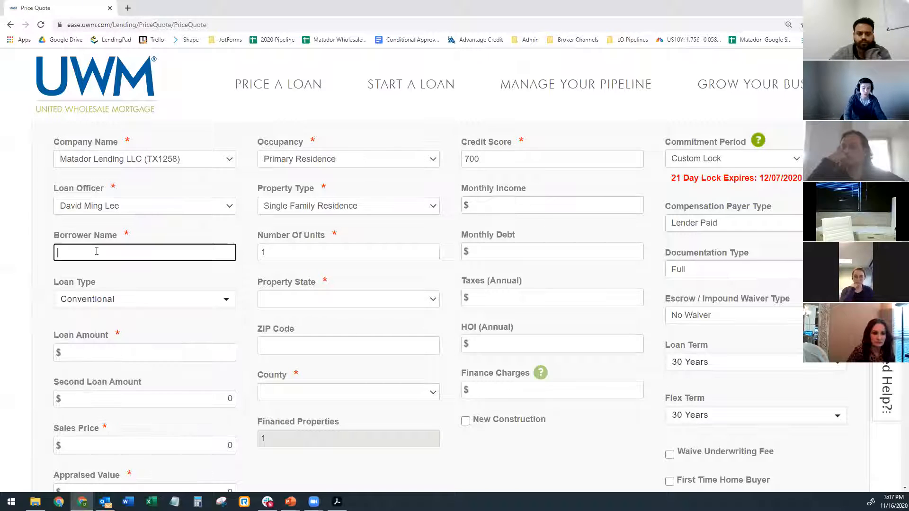
type("Bootcamp")
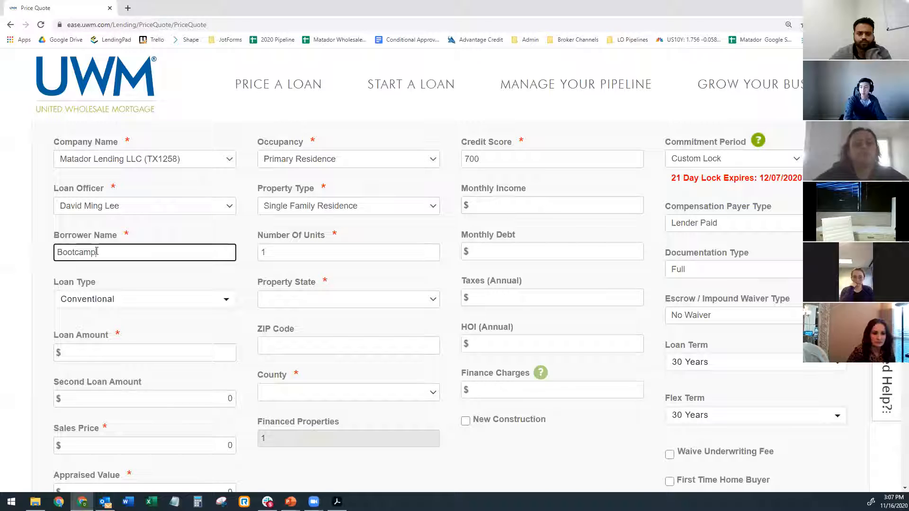
type(" Training")
key("Tab")
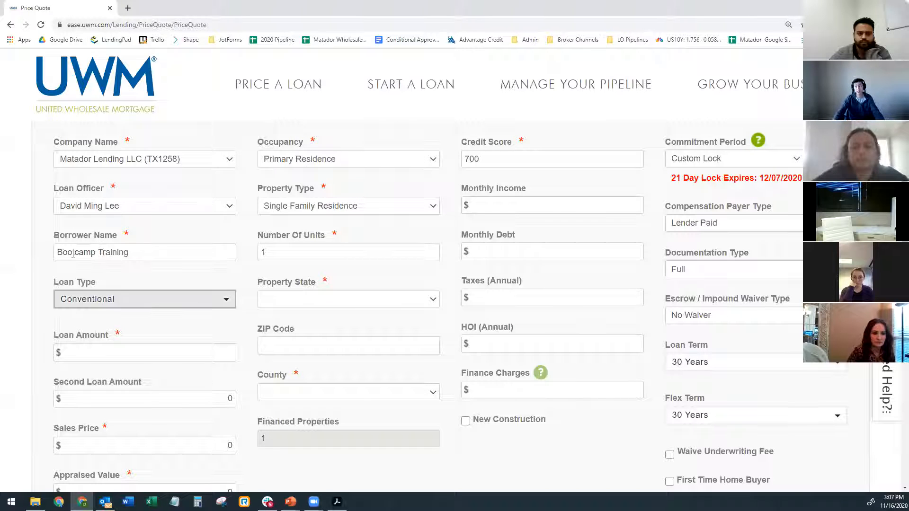
left_click_drag(130, 253, 63, 254)
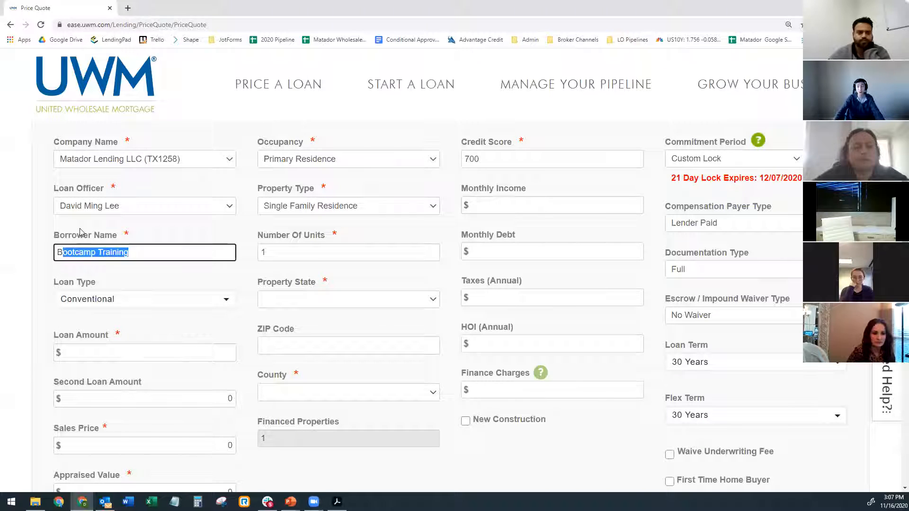
left_click(104, 253)
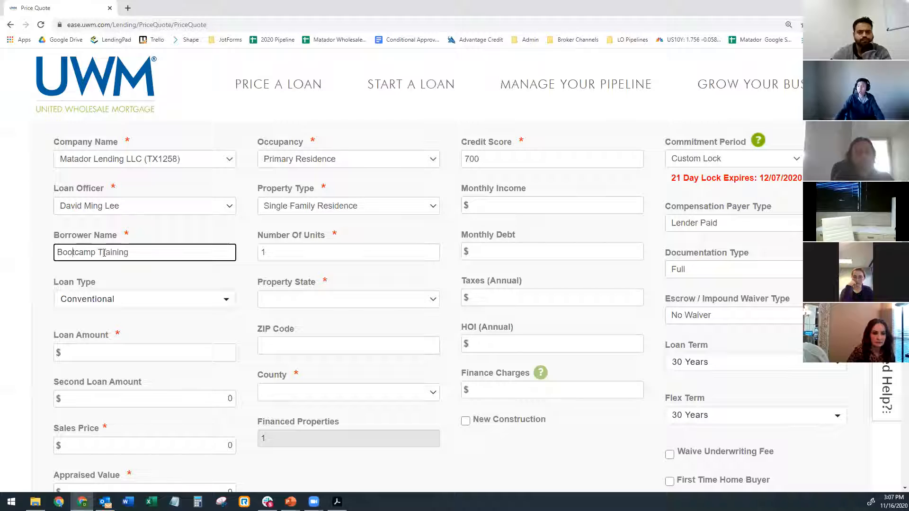
scroll(652, 396, "down", 7)
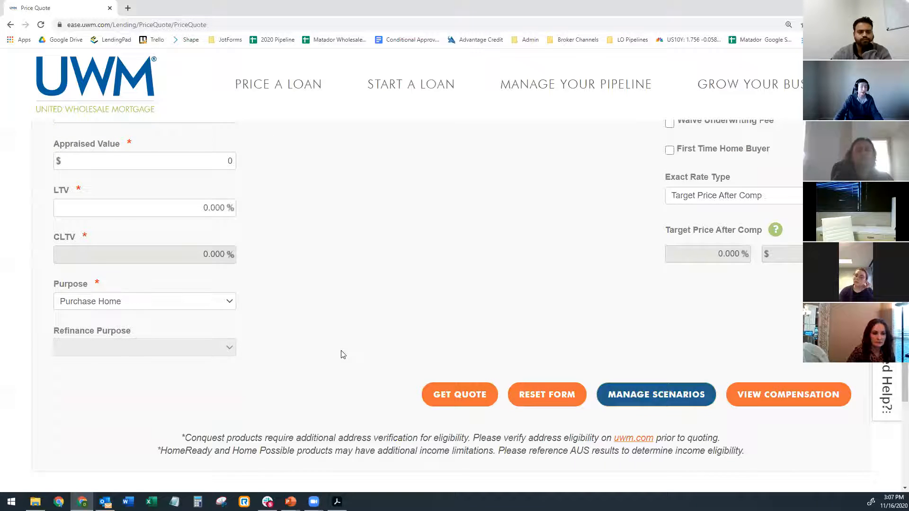
scroll(343, 355, "up", 6)
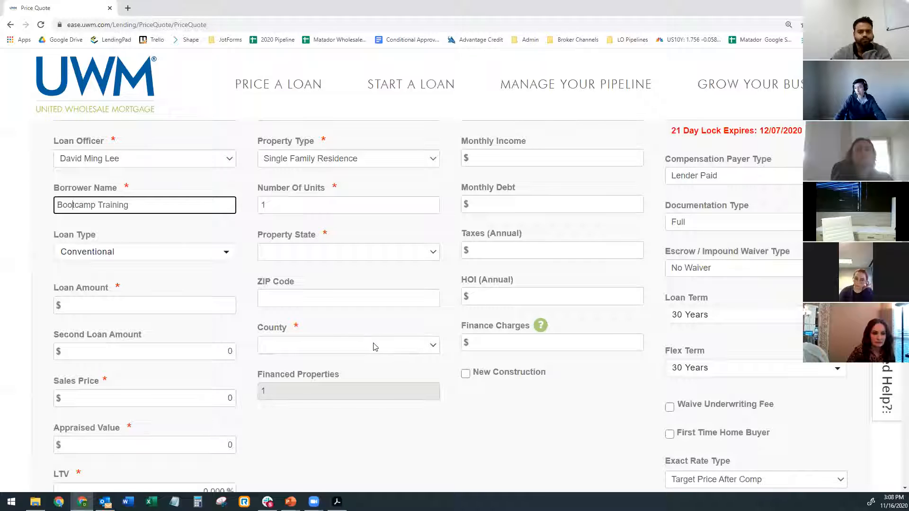
scroll(423, 346, "down", 2)
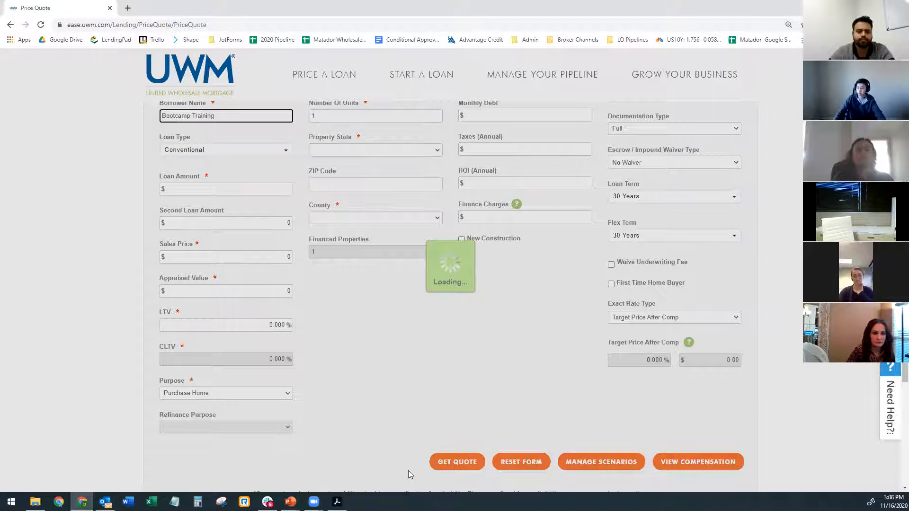
scroll(340, 372, "up", 2)
scroll(372, 365, "up", 2)
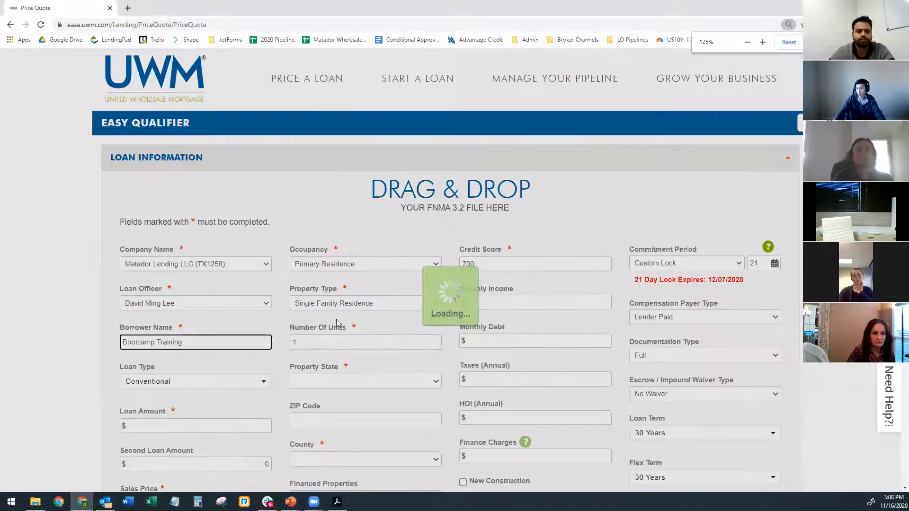
scroll(30, 301, "down", 3)
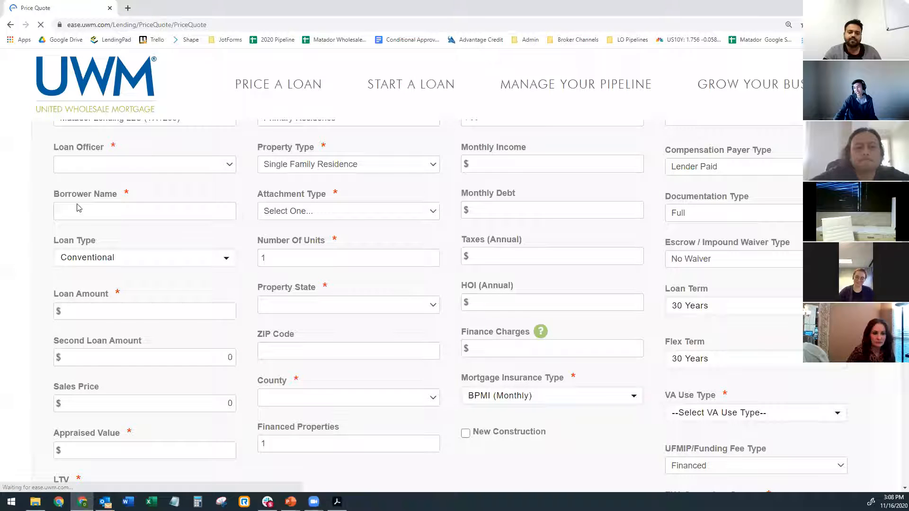
scroll(113, 280, "down", 3)
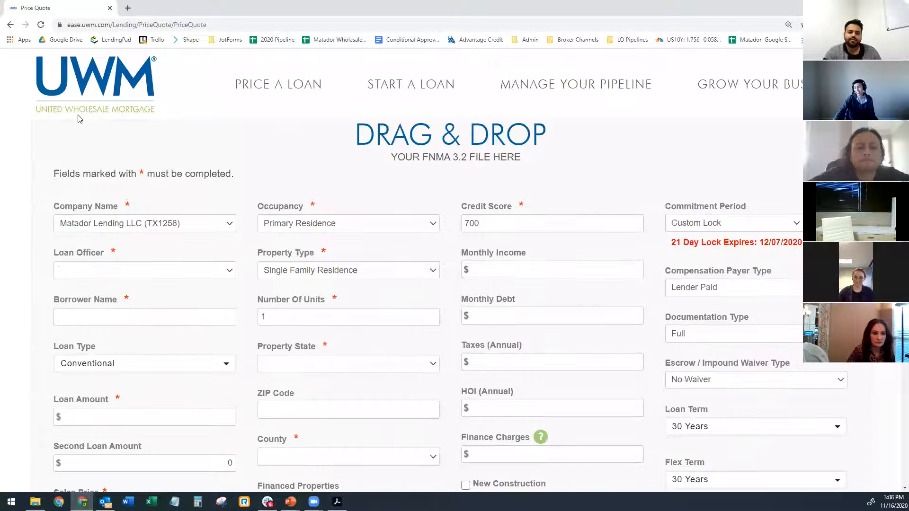
Step: Select the loan officer on the blank loan form and fill in Bootcamp Training as the borrower name
left_click(113, 272)
left_click(80, 126)
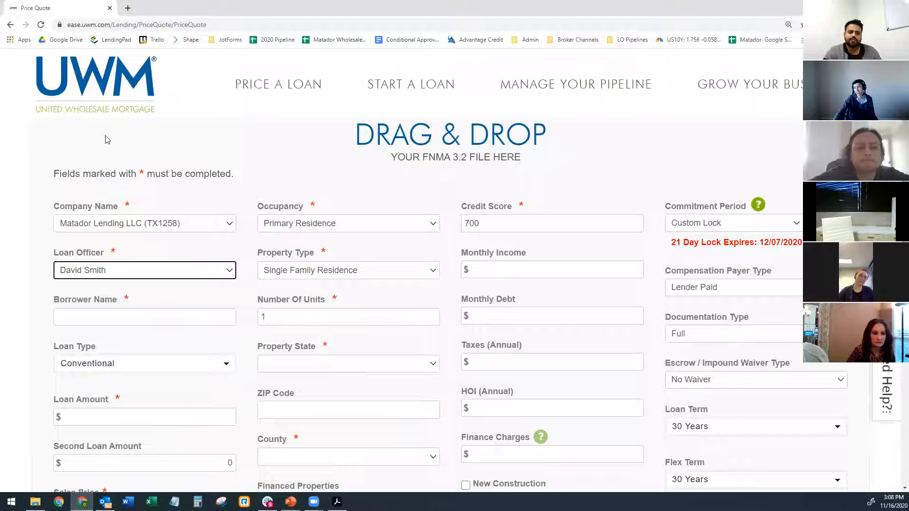
left_click(113, 270)
left_click(89, 116)
left_click(120, 317)
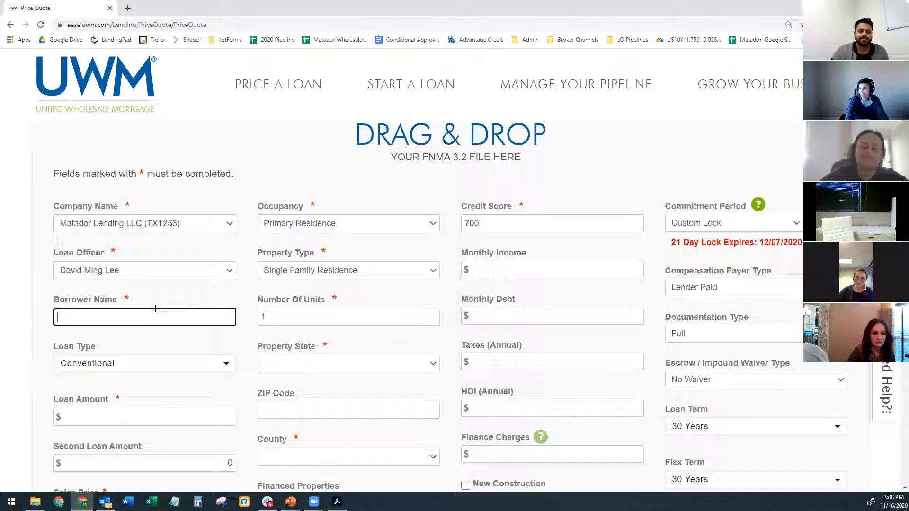
type("Boot")
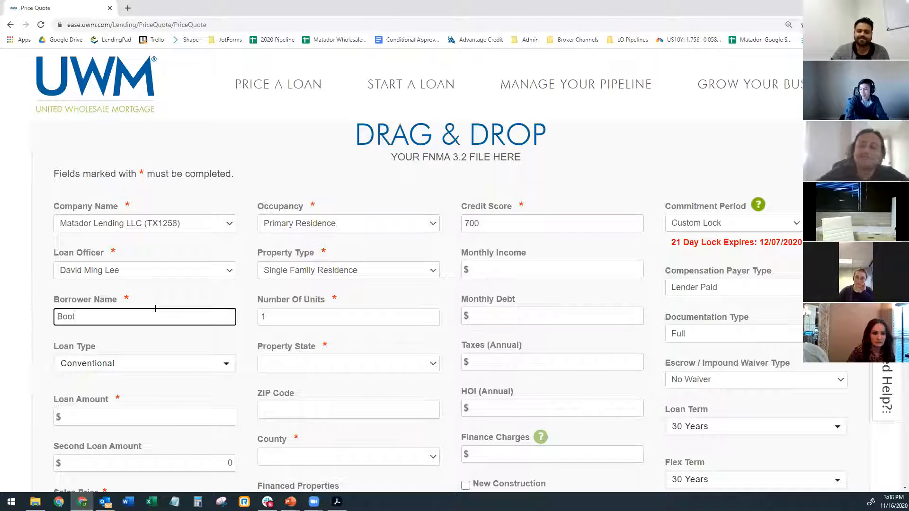
type("camp Training")
key("Tab")
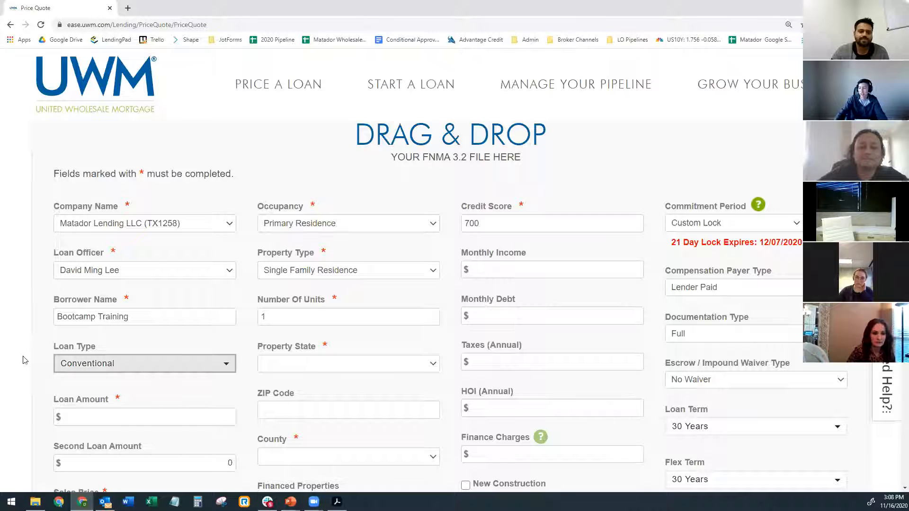
Step: Review the loan type options, try adding FHA alongside Conventional, and return to Conventional only
scroll(112, 316, "down", 1)
left_click(113, 332)
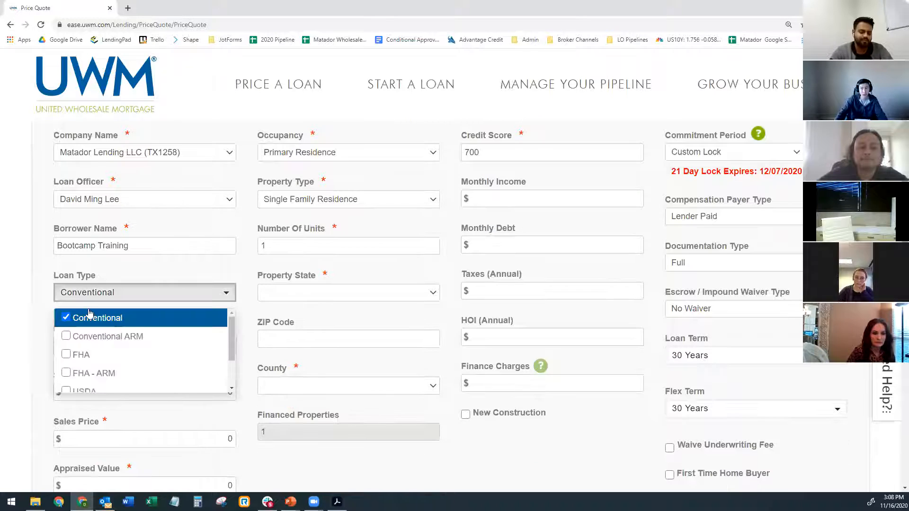
scroll(119, 318, "down", 3)
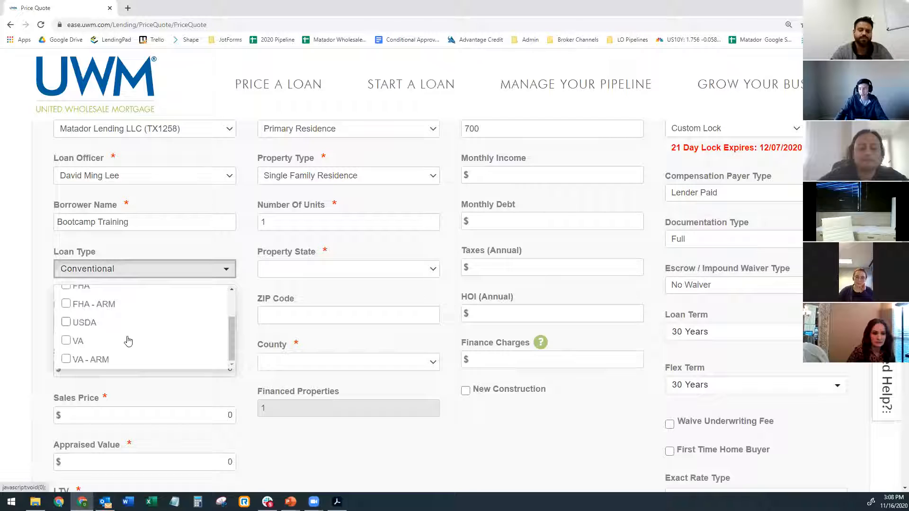
scroll(101, 315, "up", 1)
scroll(94, 334, "down", 1)
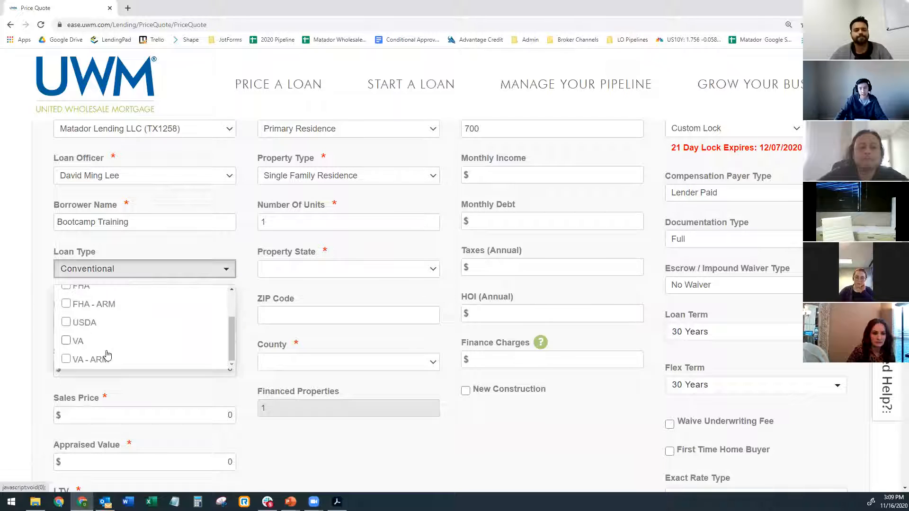
left_click(23, 314)
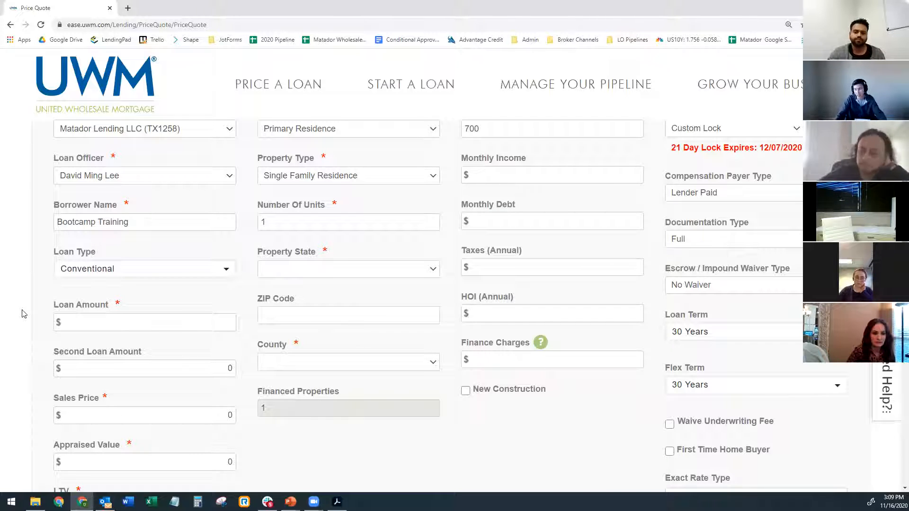
left_click(107, 272)
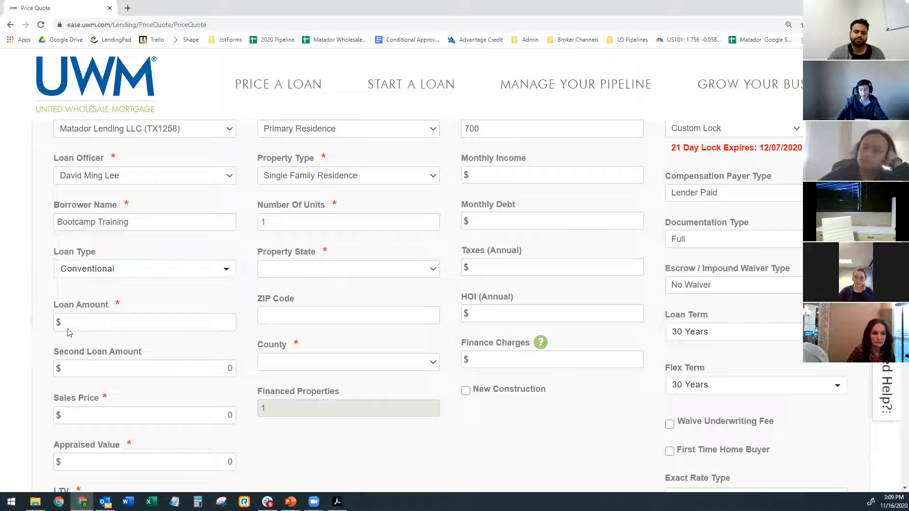
left_click(27, 314)
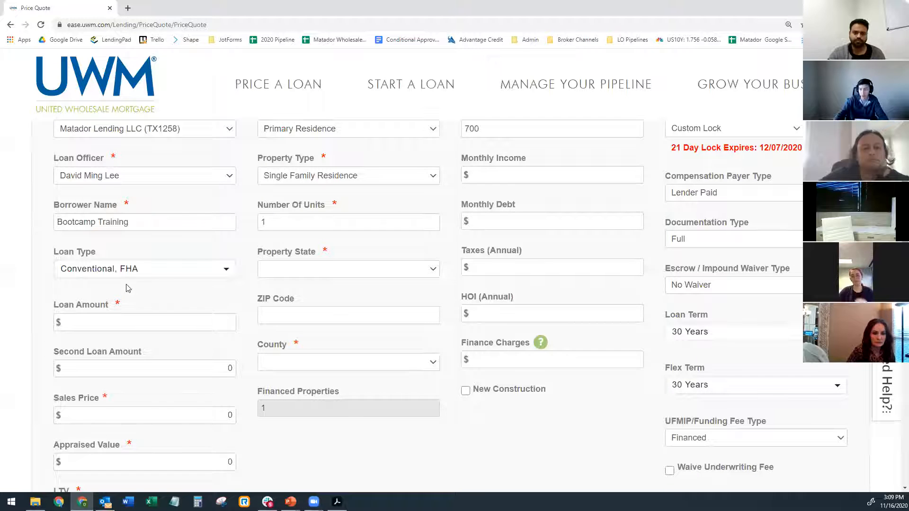
left_click(118, 271)
left_click(75, 331)
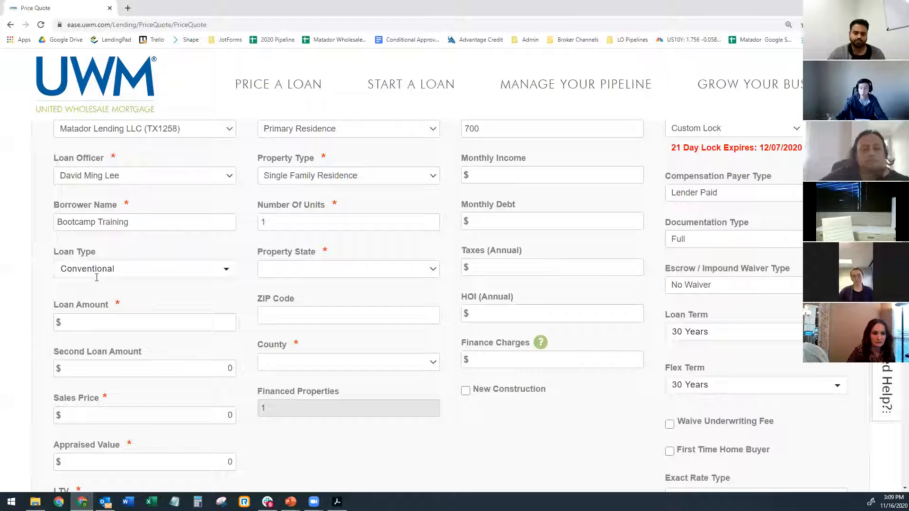
Step: Set the loan amount to 225000
scroll(97, 277, "down", 1)
left_click(96, 278)
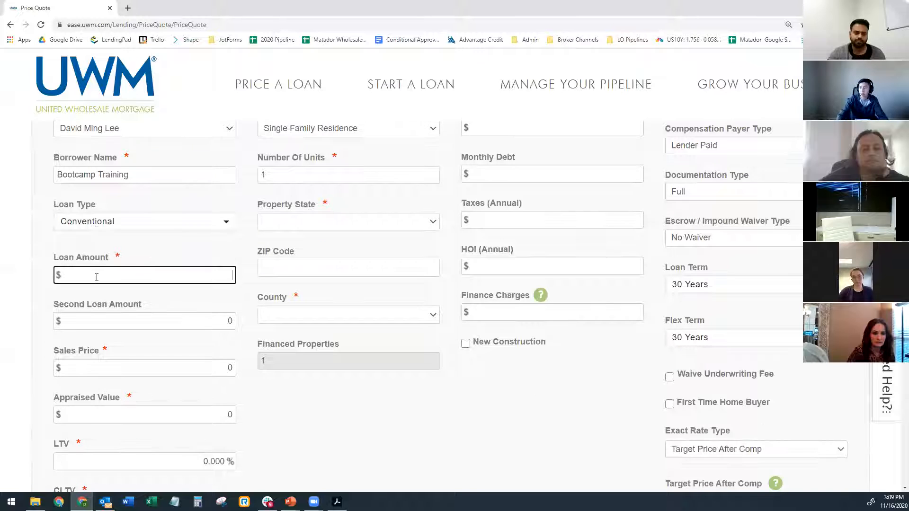
type("225000")
key("Tab")
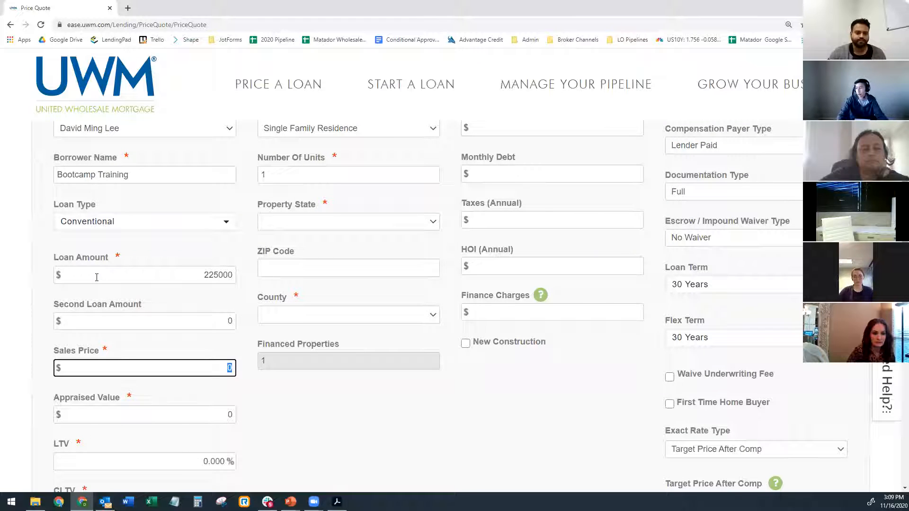
Step: Set the sales price to 300000
type("30000")
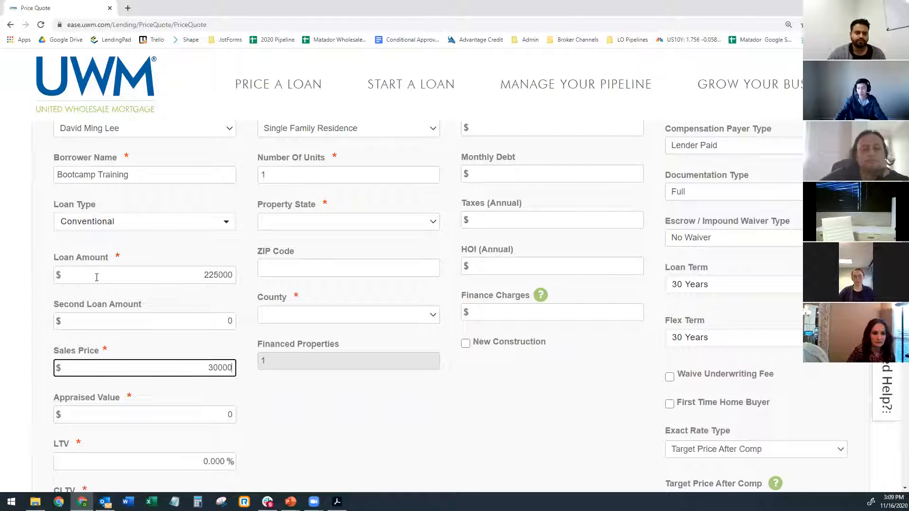
type("0")
key("Tab")
Step: Set both the sales price and the appraised value to 250000
scroll(284, 431, "down", 1)
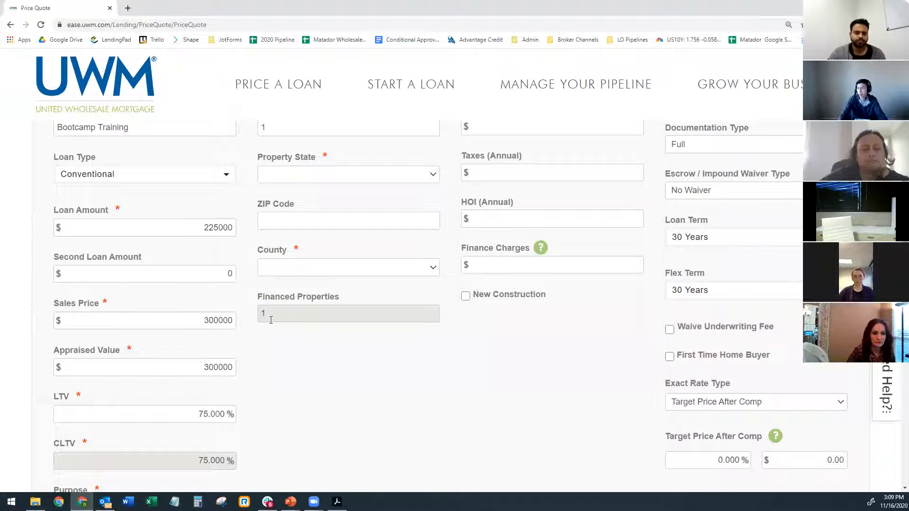
key("shift+Tab")
type("25000")
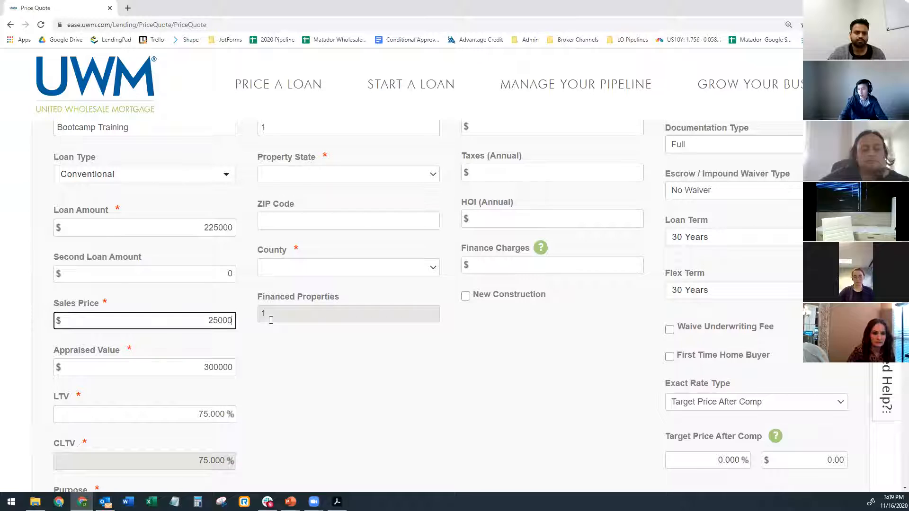
type("0")
key("Tab")
type("250000")
key("Tab")
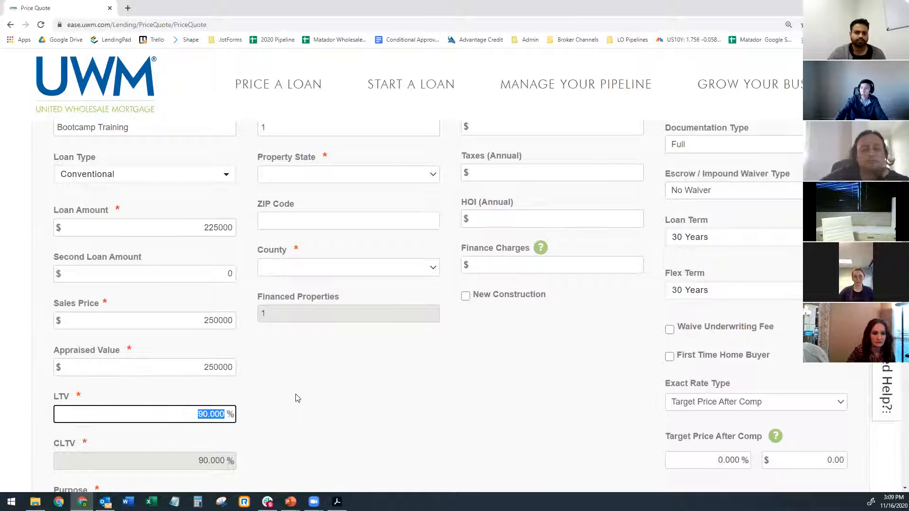
Step: Try Refinance 1st Mortgage as the purpose with Cash Out - Other as the refinance purpose, and return the purpose to Purchase Home
scroll(254, 336, "down", 3)
scroll(363, 306, "down", 1)
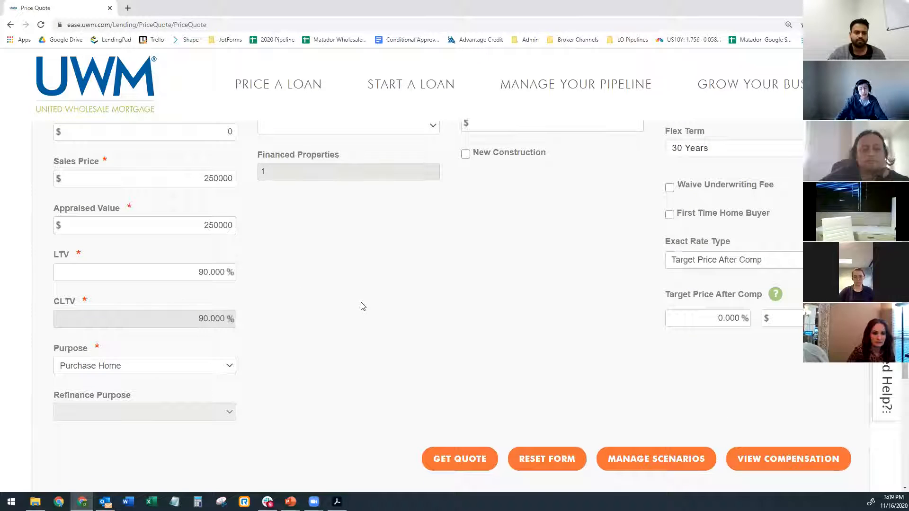
scroll(108, 325, "down", 1)
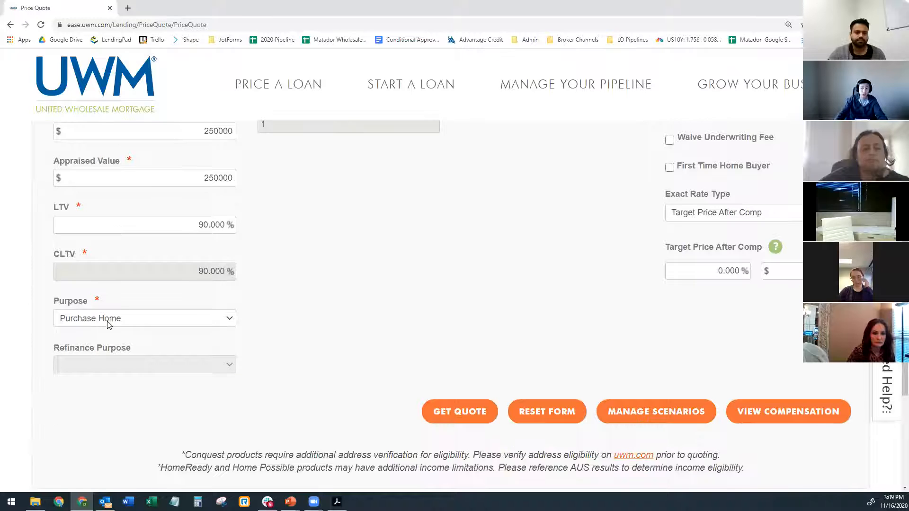
left_click(109, 325)
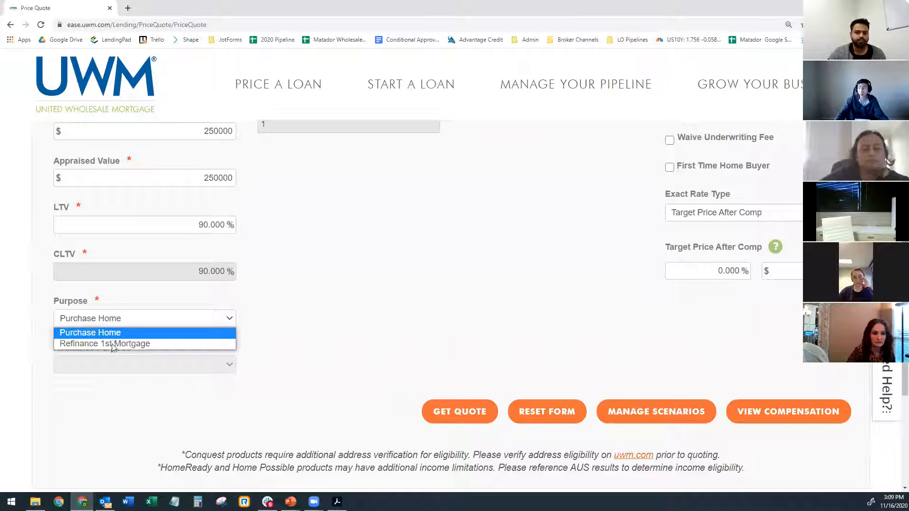
left_click(111, 344)
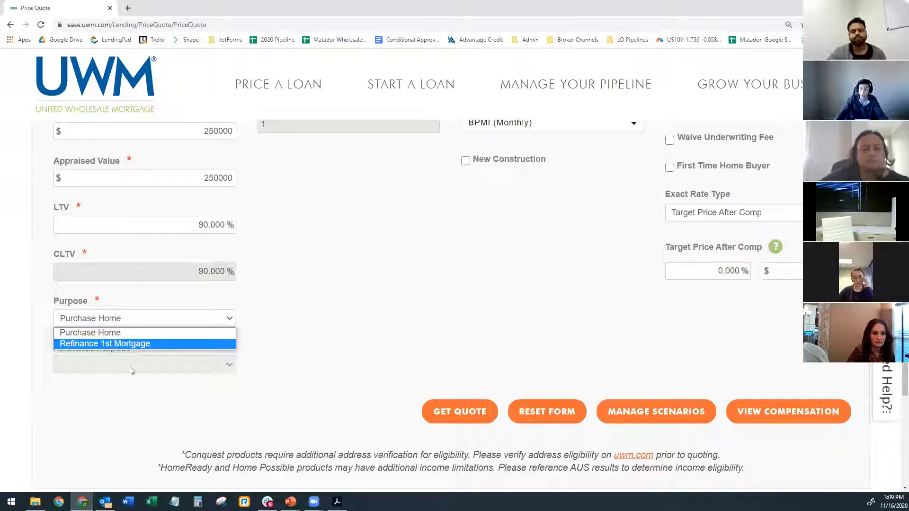
left_click(229, 365)
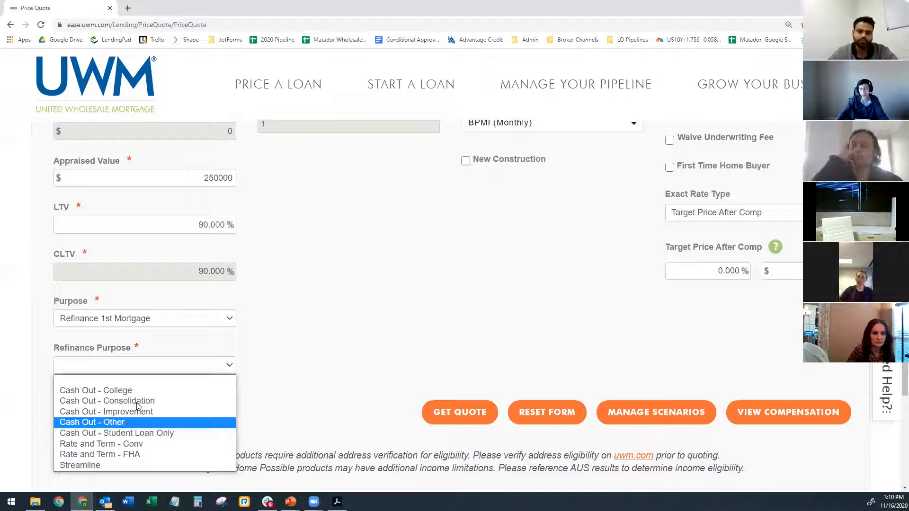
left_click(122, 423)
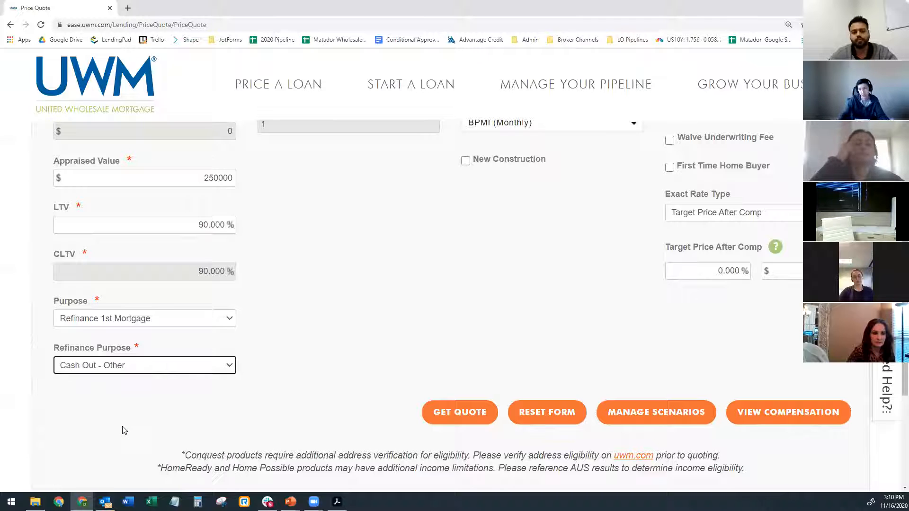
left_click(104, 324)
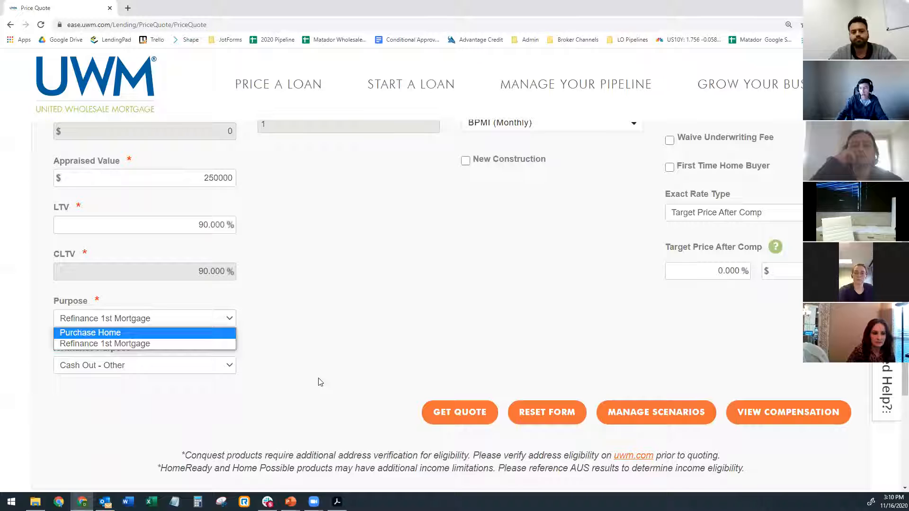
key("Return")
Step: Review the occupancy options and keep Primary Residence
scroll(309, 357, "up", 5)
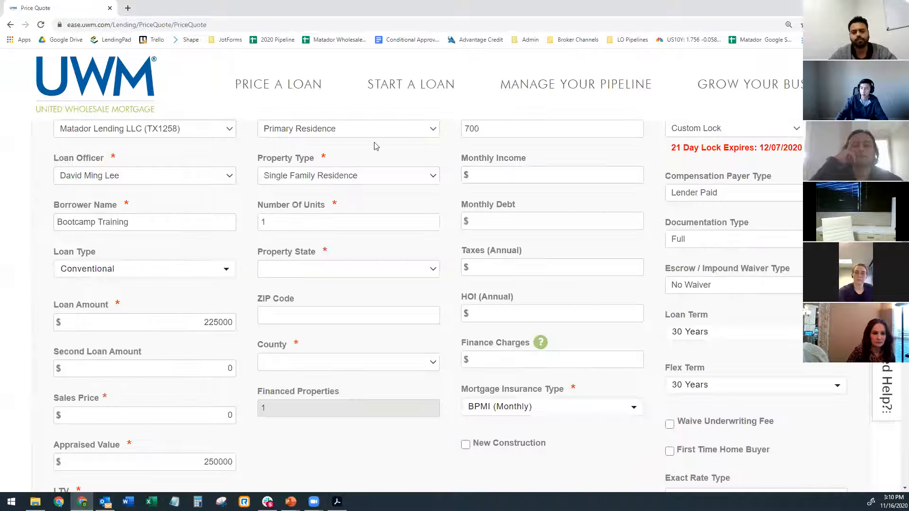
scroll(374, 146, "up", 1)
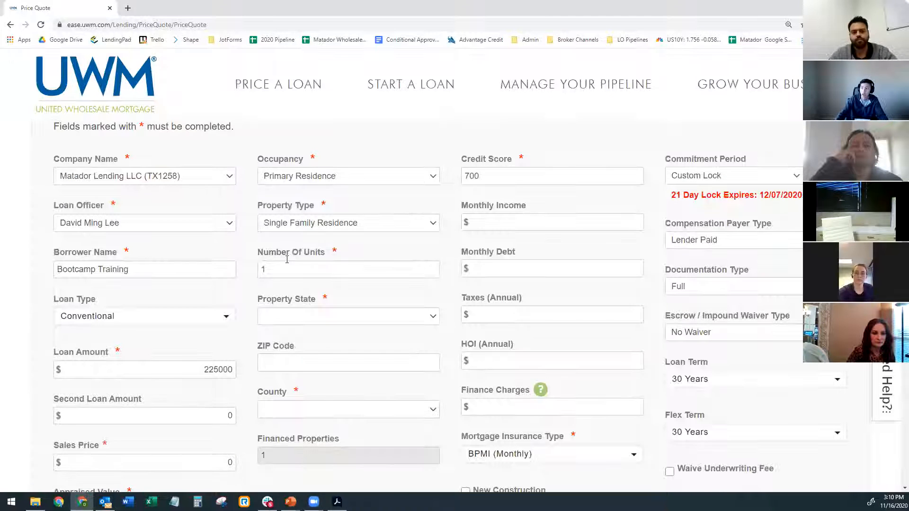
left_click(313, 178)
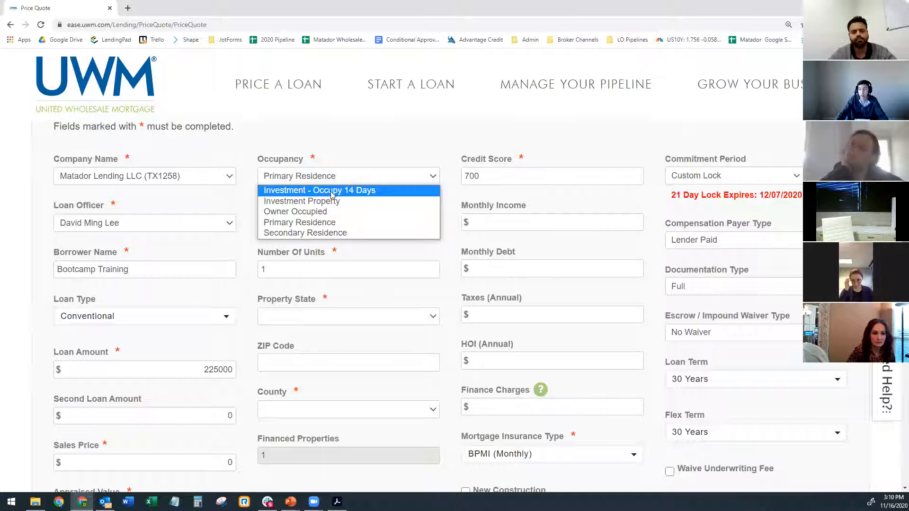
left_click(356, 153)
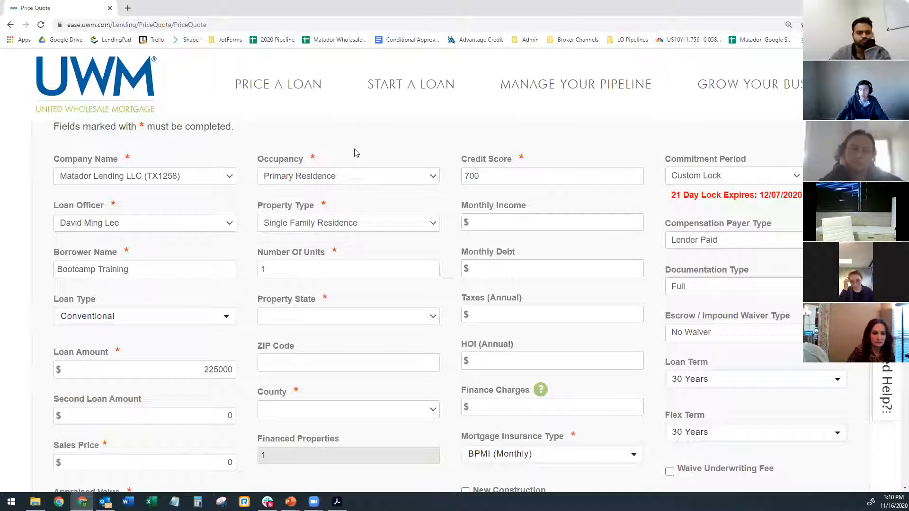
left_click(353, 176)
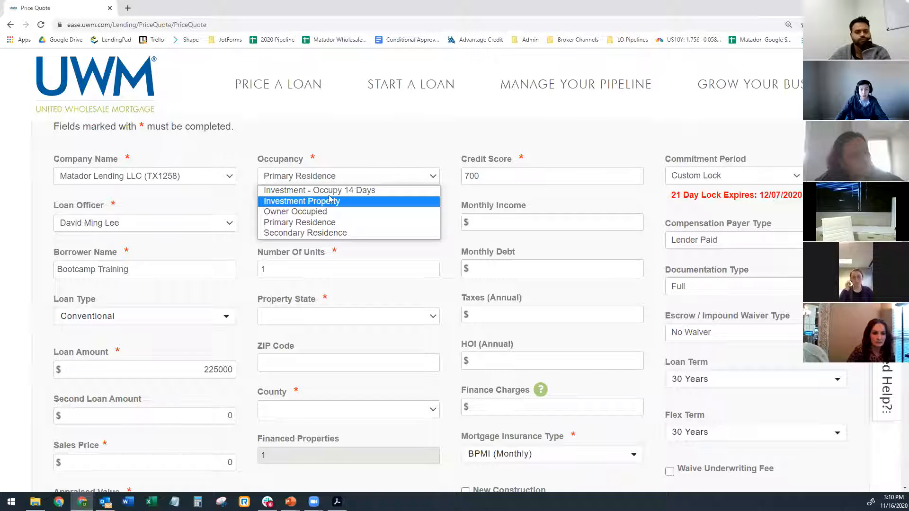
left_click(273, 179)
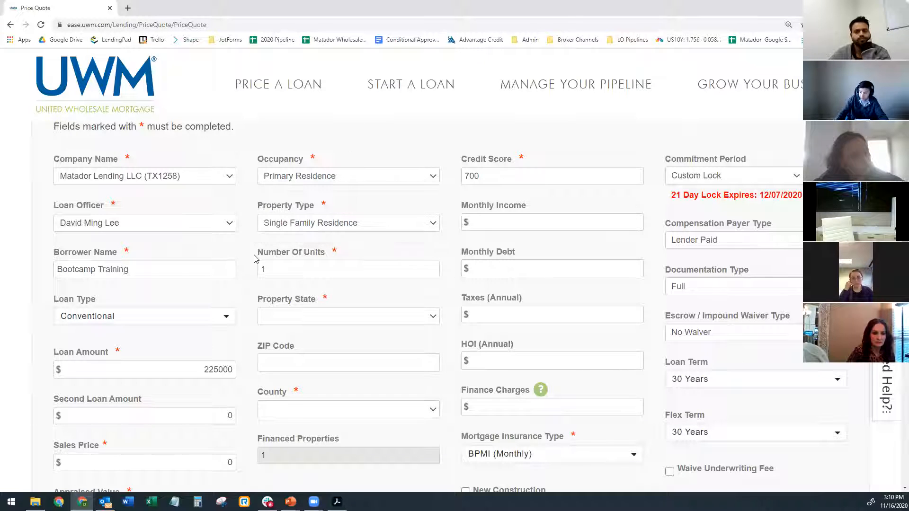
Step: Review the property type options and select Single Family Residence
scroll(310, 178, "down", 1)
left_click(310, 177)
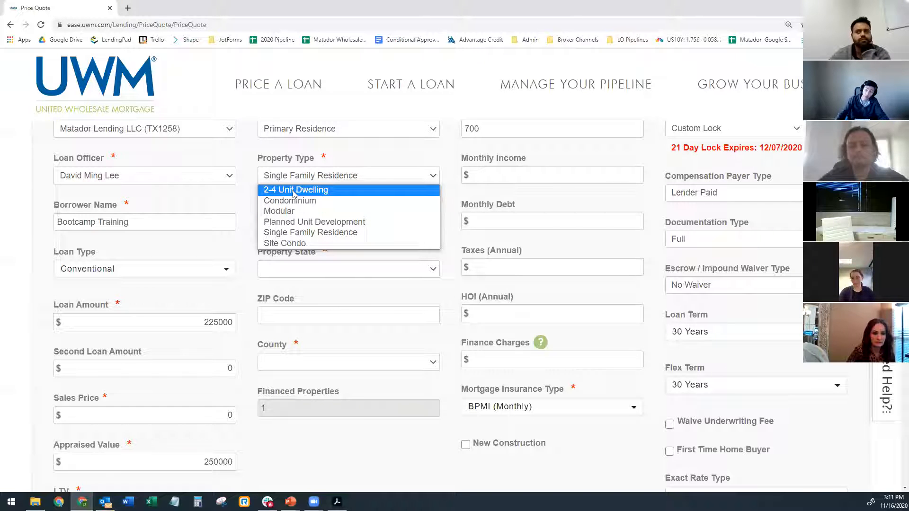
left_click(315, 233)
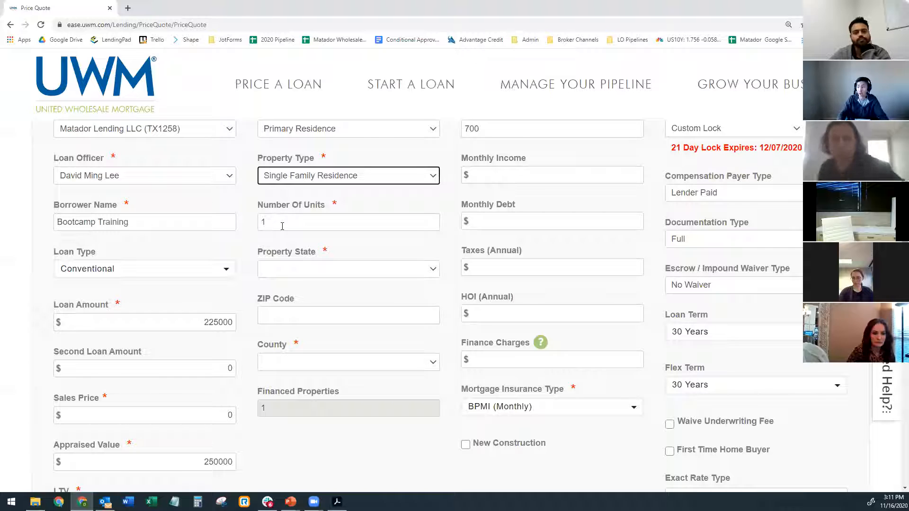
Step: Enter 77001 as the property's ZIP code so that the state and county fill in
left_click(291, 315)
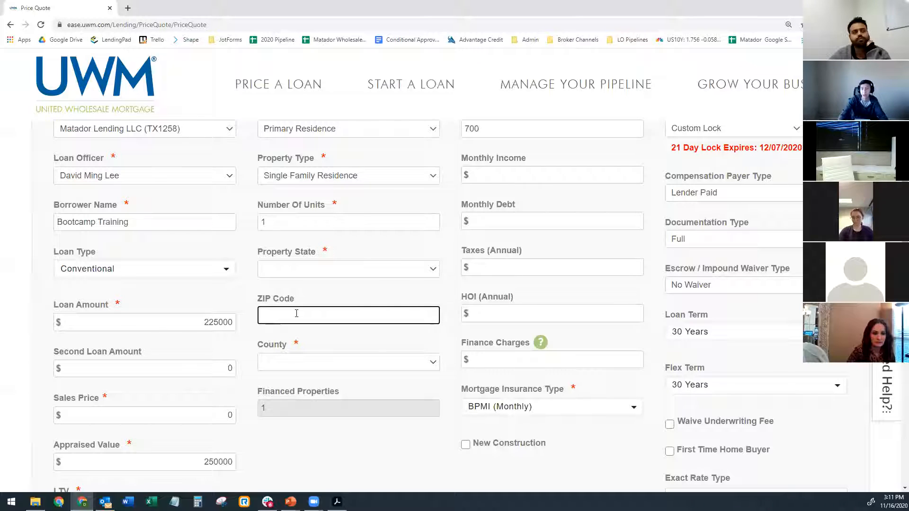
type("77001")
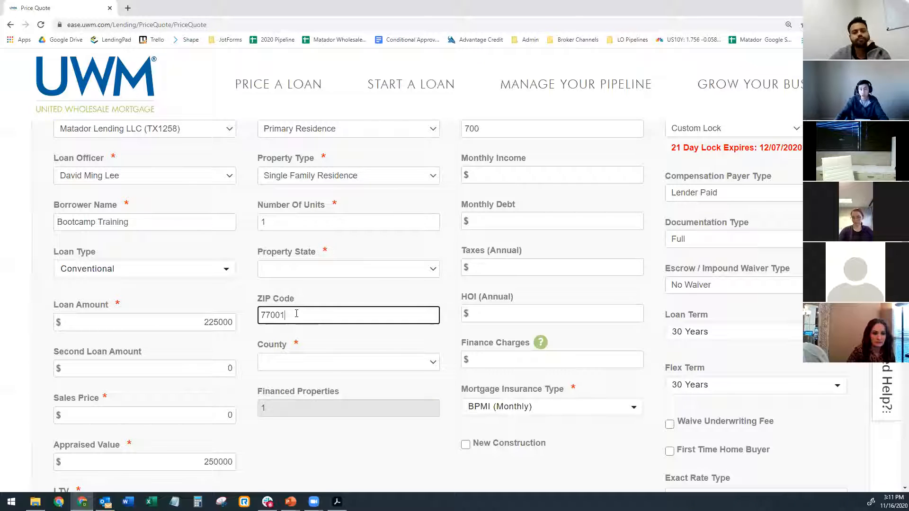
key("Tab")
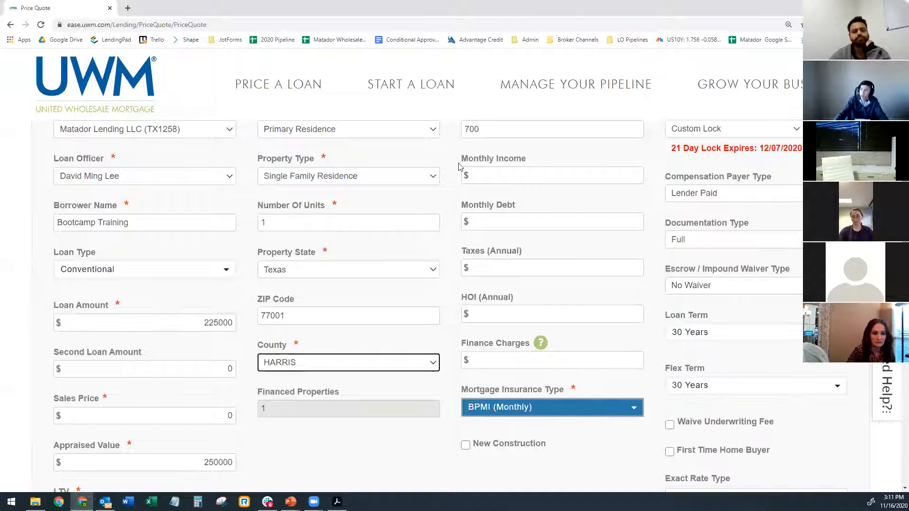
Step: Set the credit score to 740
scroll(493, 169, "up", 1)
left_click_drag(499, 177, 435, 183)
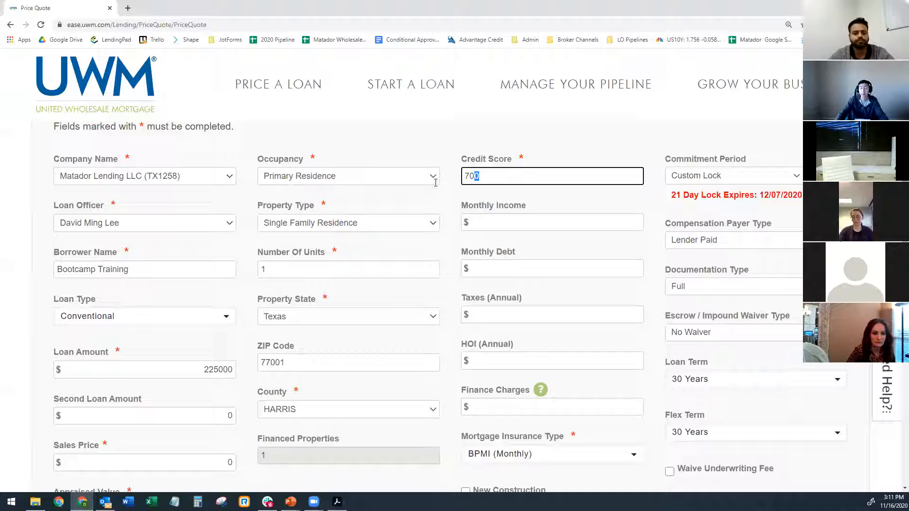
double_click(473, 184)
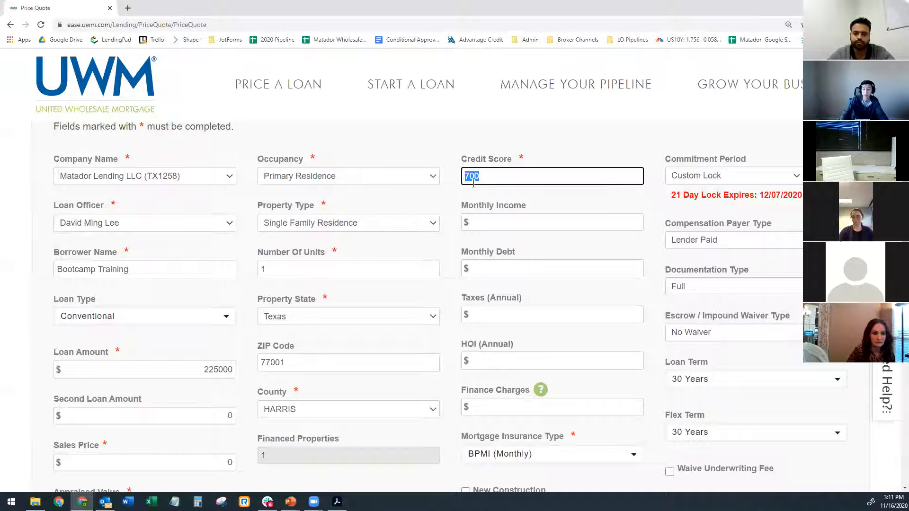
type("740")
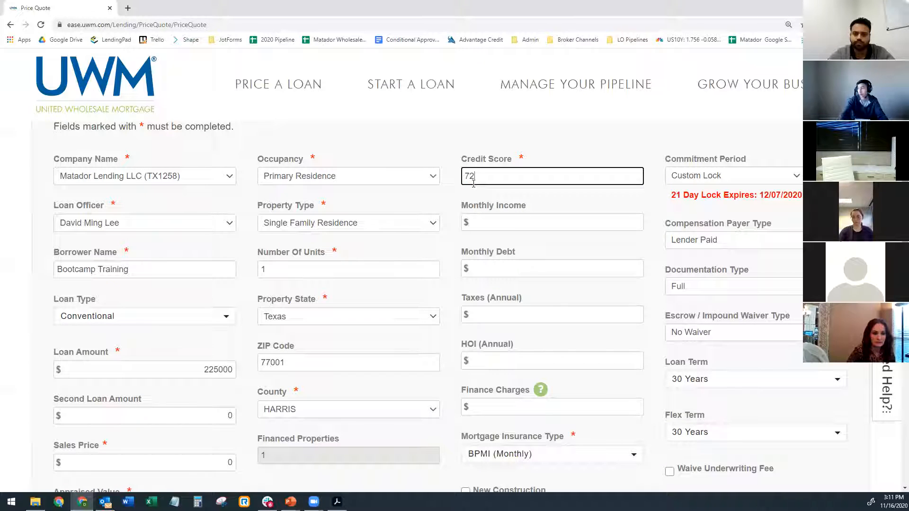
left_click(465, 207)
Step: Examine the optional monthly income, monthly debt, annual taxes, annual HOI and finance charges fields, leaving them blank
scroll(492, 207, "down", 1)
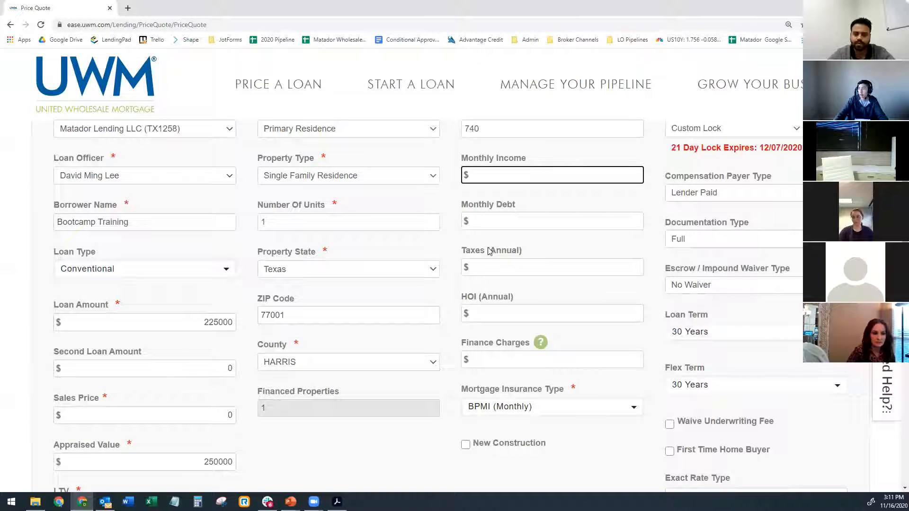
left_click(509, 254)
left_click_drag(512, 303, 463, 296)
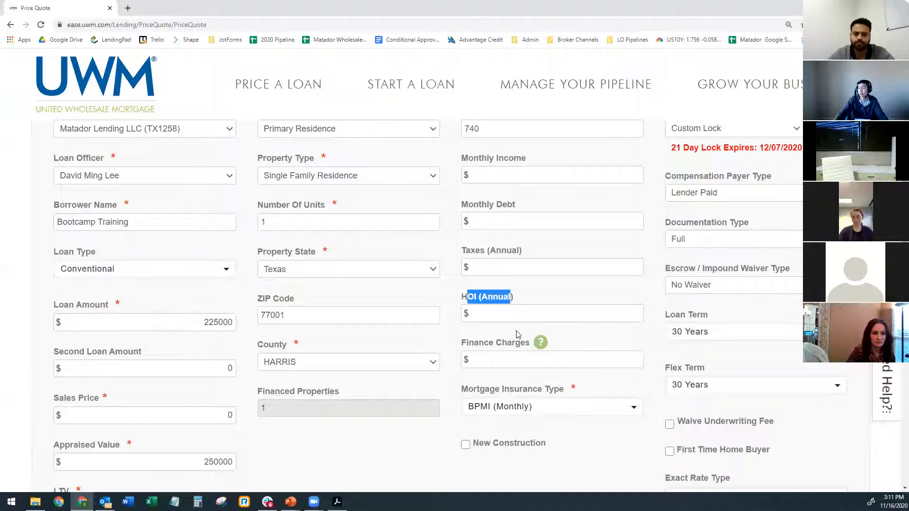
left_click_drag(472, 345, 516, 343)
left_click(525, 295)
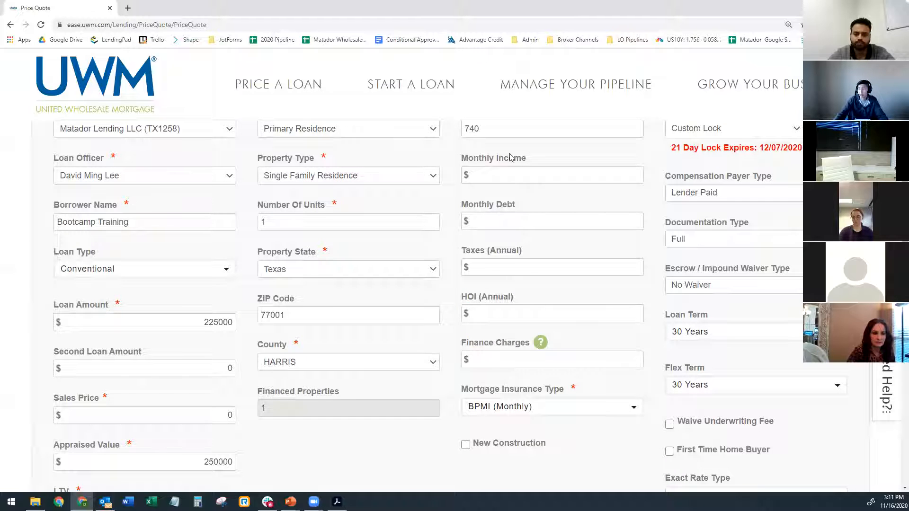
left_click(487, 176)
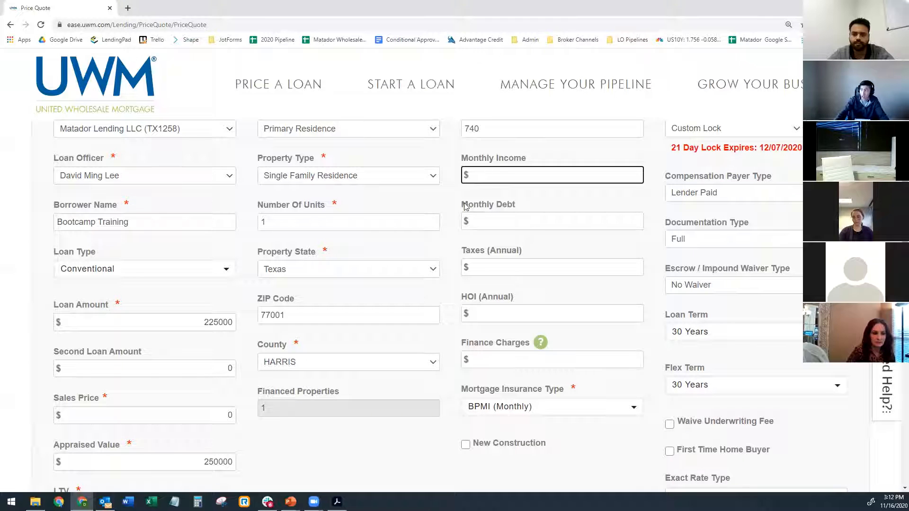
left_click_drag(464, 206, 516, 208)
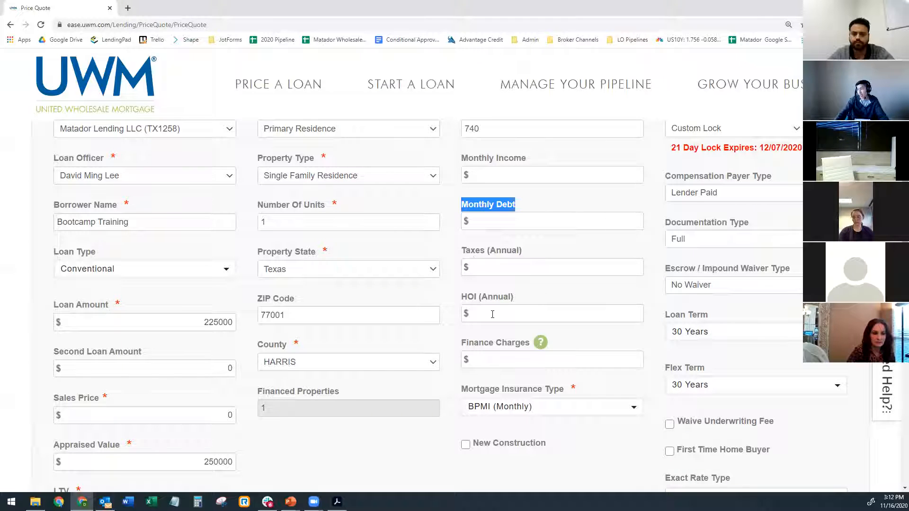
left_click_drag(521, 251, 471, 250)
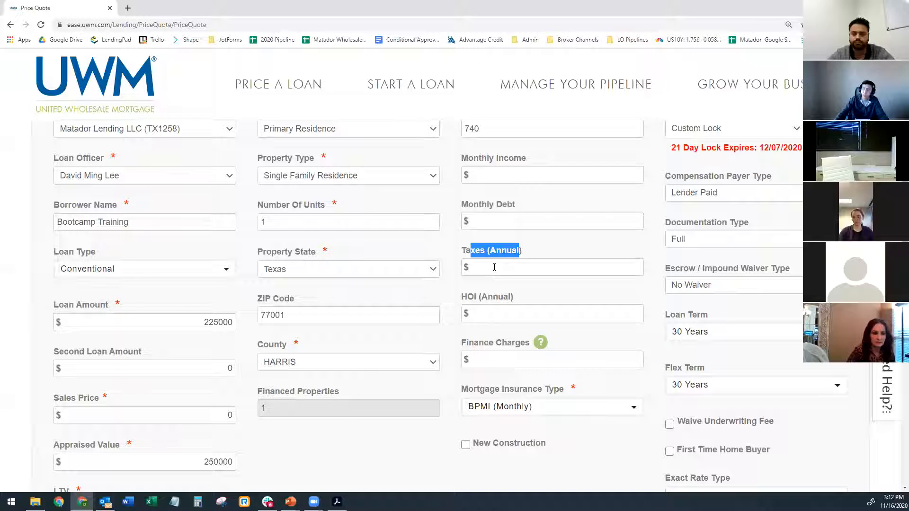
key("Tab")
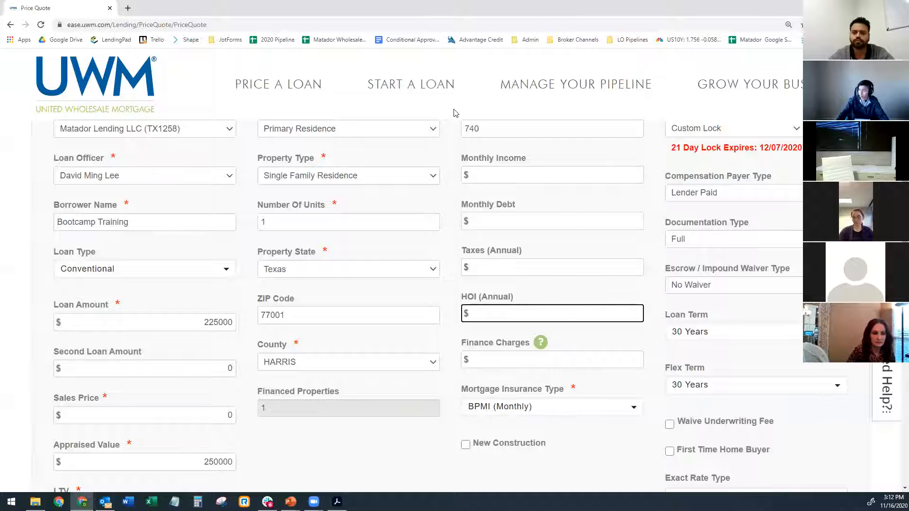
Step: Review the mortgage insurance type options and keep BPMI (Monthly)
scroll(473, 313, "down", 2)
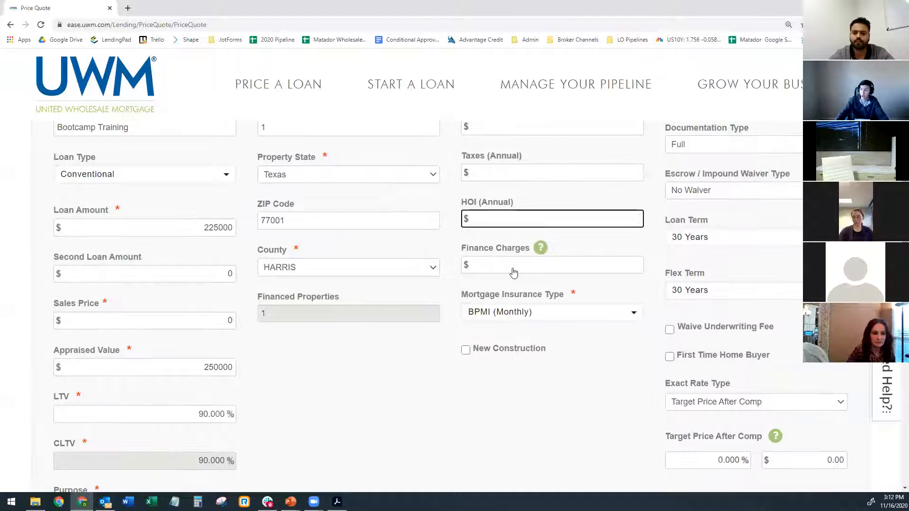
left_click(545, 310)
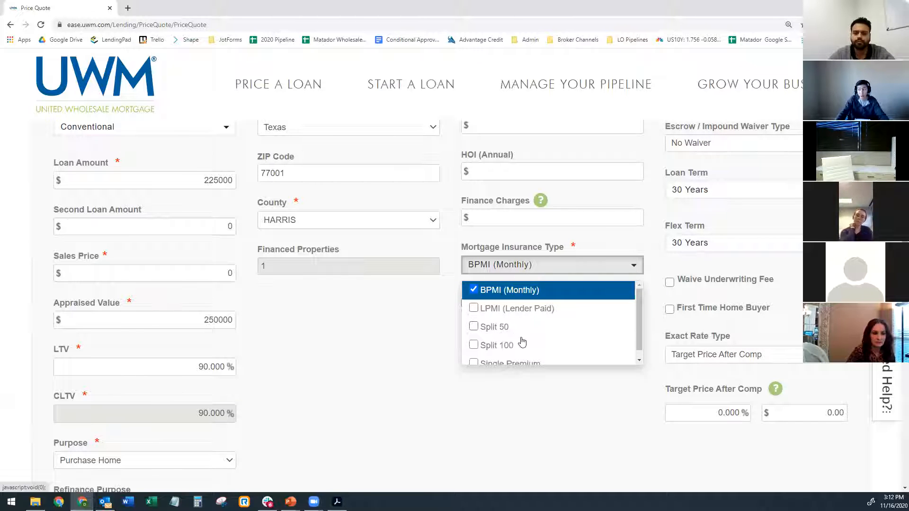
scroll(497, 358, "down", 1)
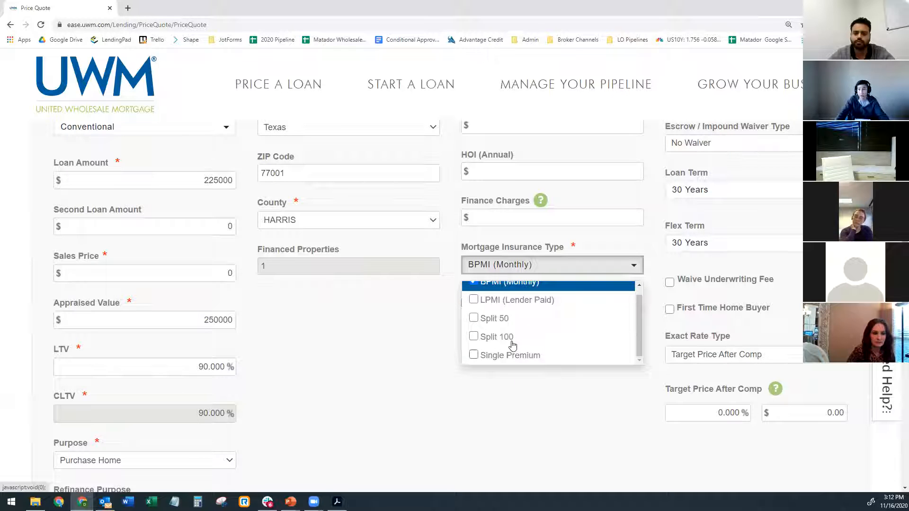
scroll(512, 346, "up", 1)
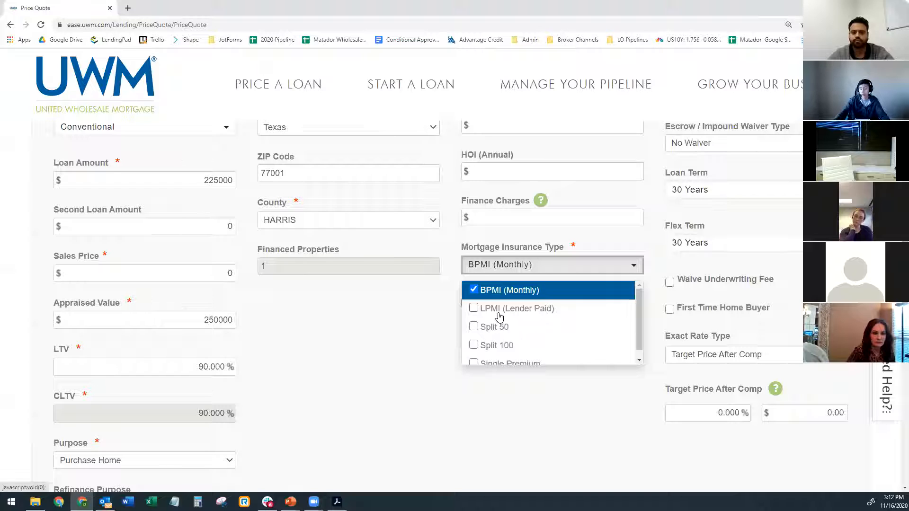
Step: Set the commitment period to 22 Day Lock
scroll(795, 371, "up", 6)
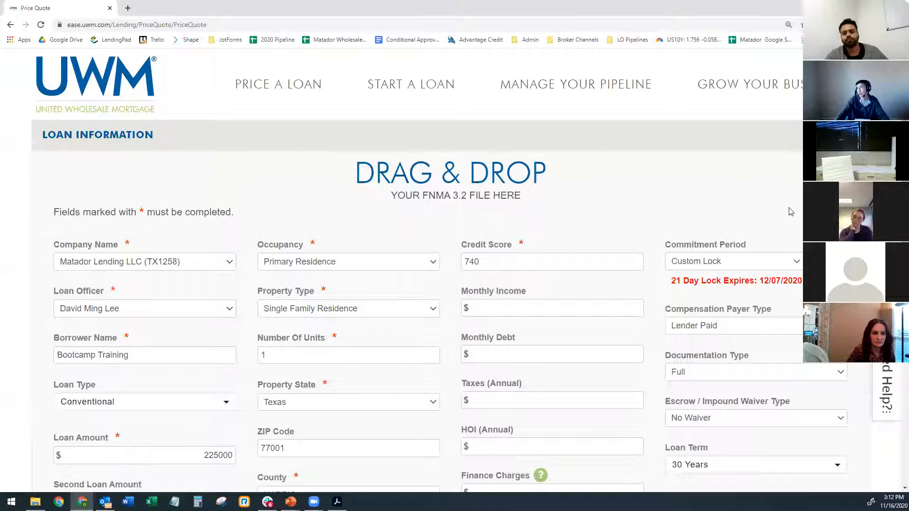
scroll(790, 212, "down", 2)
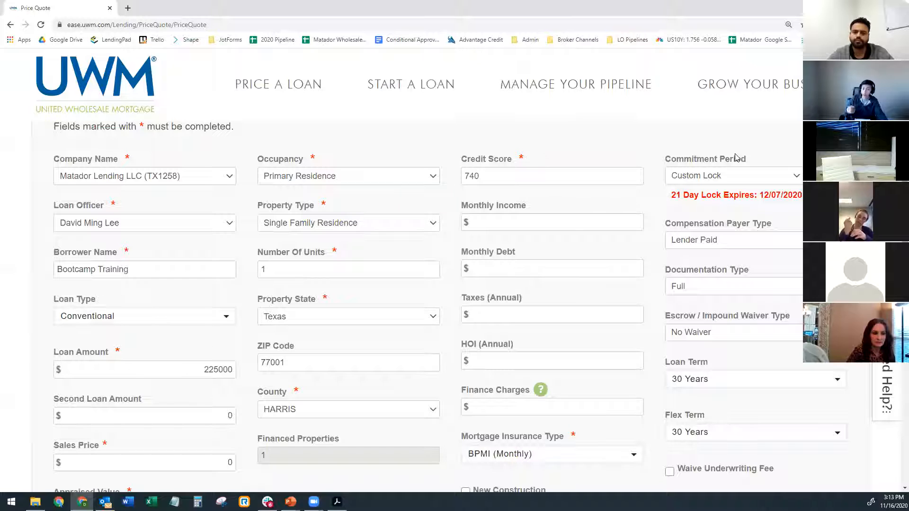
left_click(765, 176)
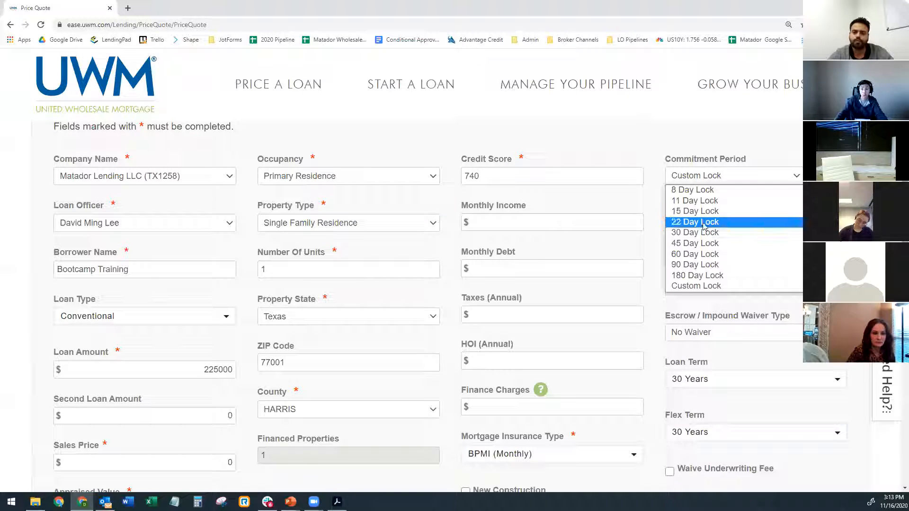
left_click(704, 226)
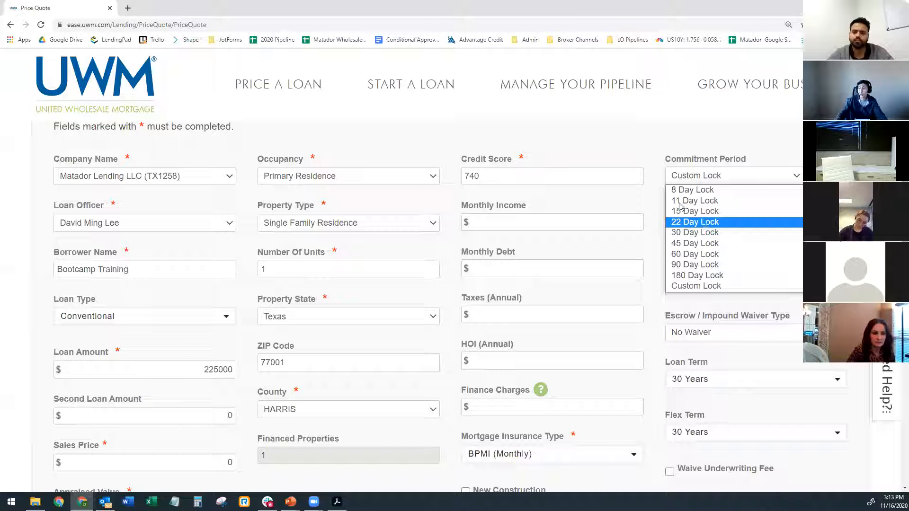
left_click(724, 184)
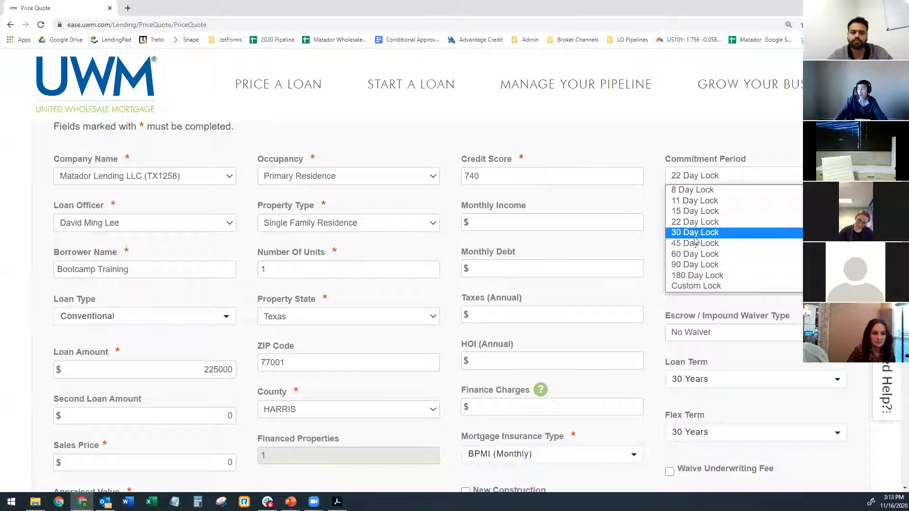
left_click(656, 248)
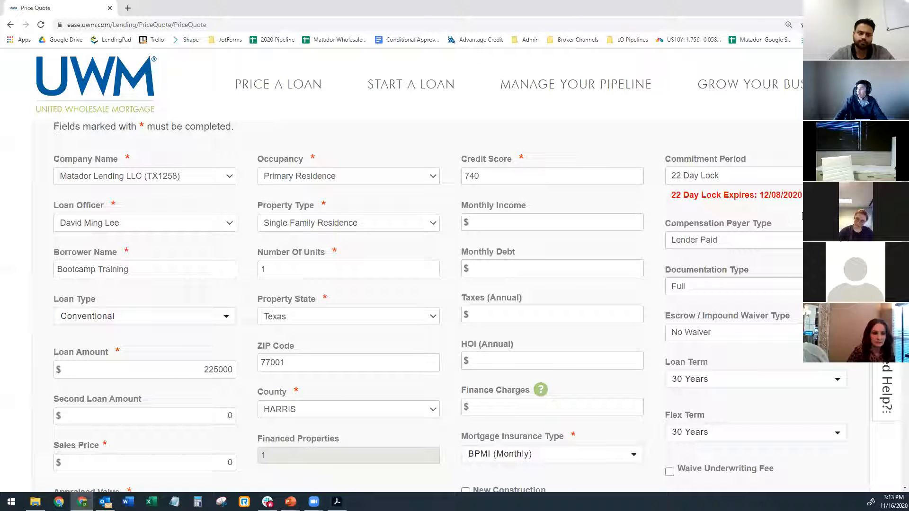
Step: Set the compensation payer type to Borrower Paid
scroll(705, 198, "down", 1)
left_click(706, 198)
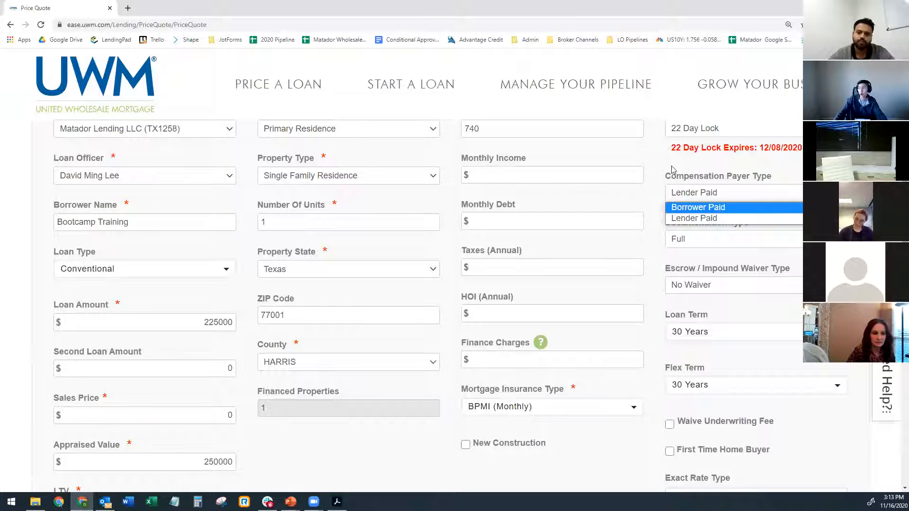
left_click(678, 207)
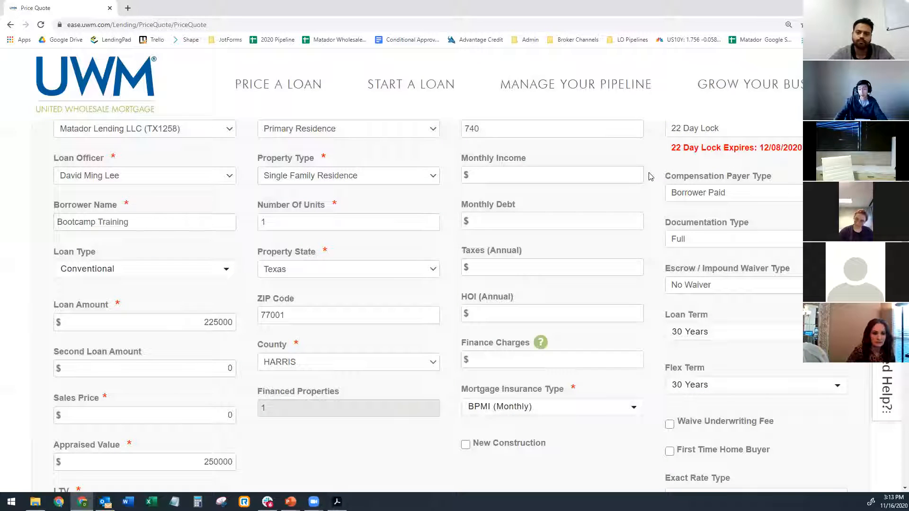
scroll(650, 177, "down", 3)
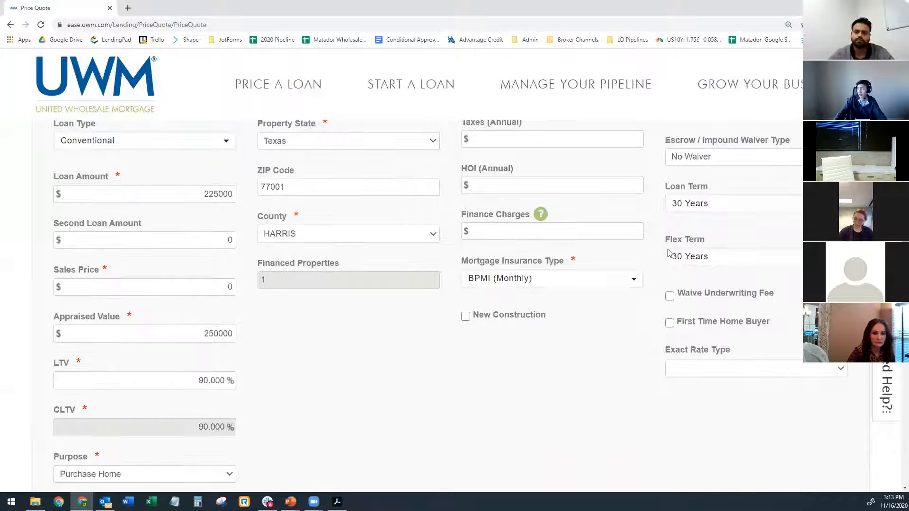
scroll(669, 253, "up", 4)
scroll(696, 240, "down", 1)
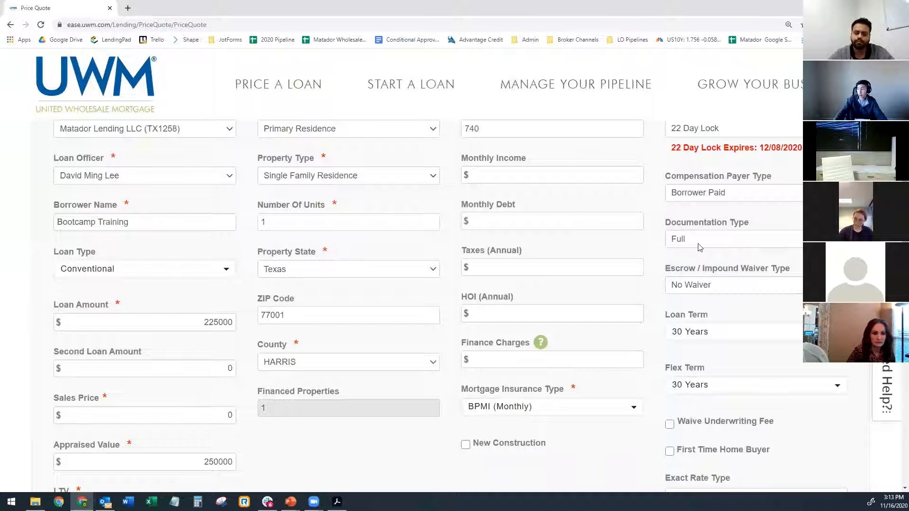
Step: Review the escrow/impound waiver options for taxes and hazard insurance, keeping No Waiver
scroll(691, 243, "down", 1)
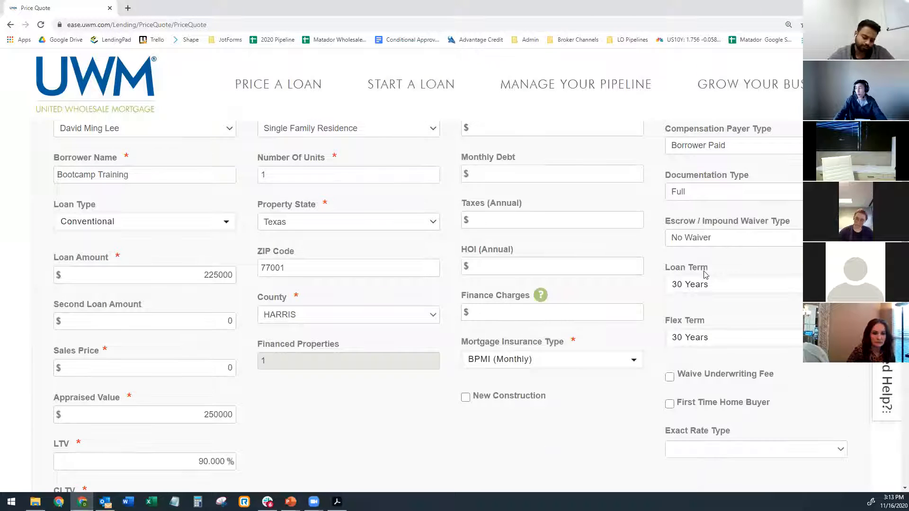
left_click(702, 239)
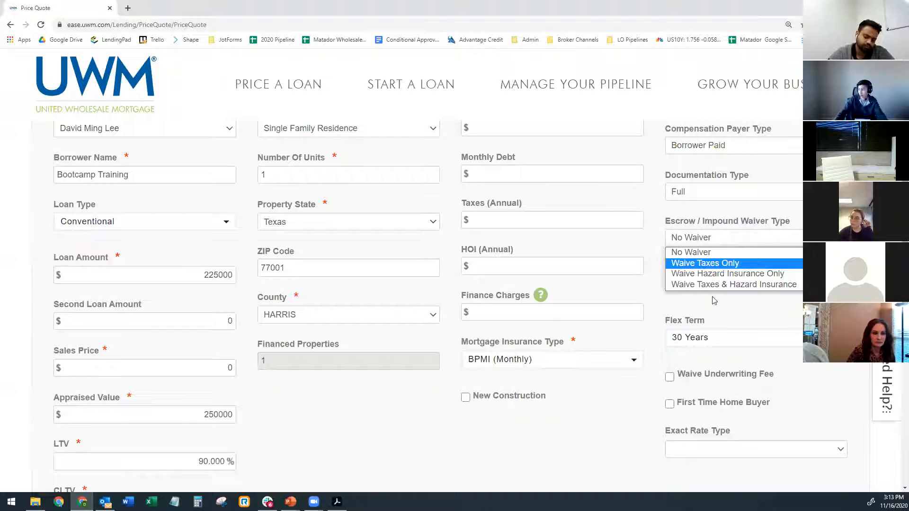
left_click(658, 255)
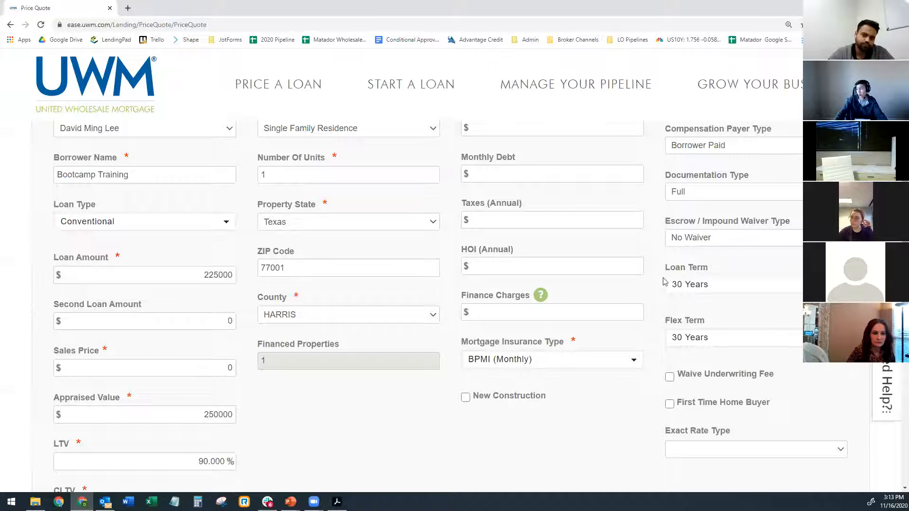
Step: Review the available loan term and flex term options, keeping 30 Years for both
scroll(664, 282, "down", 1)
left_click(714, 239)
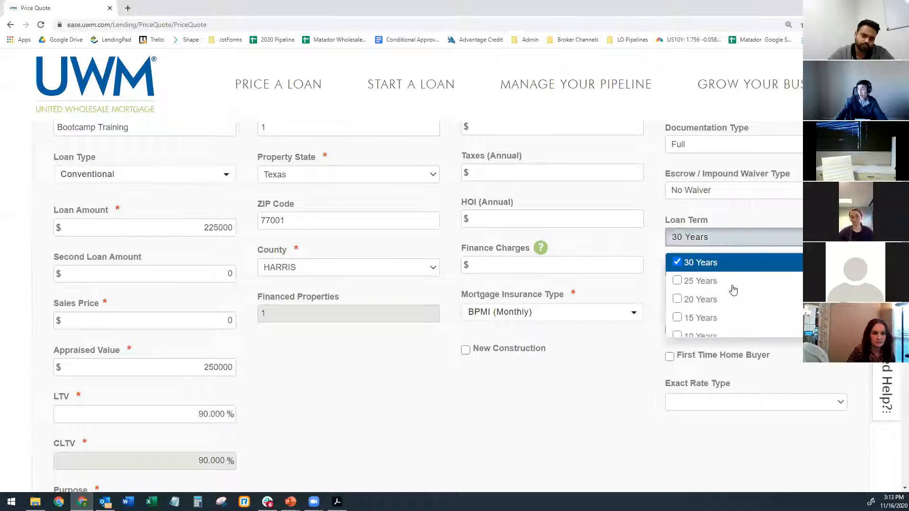
scroll(729, 296, "down", 1)
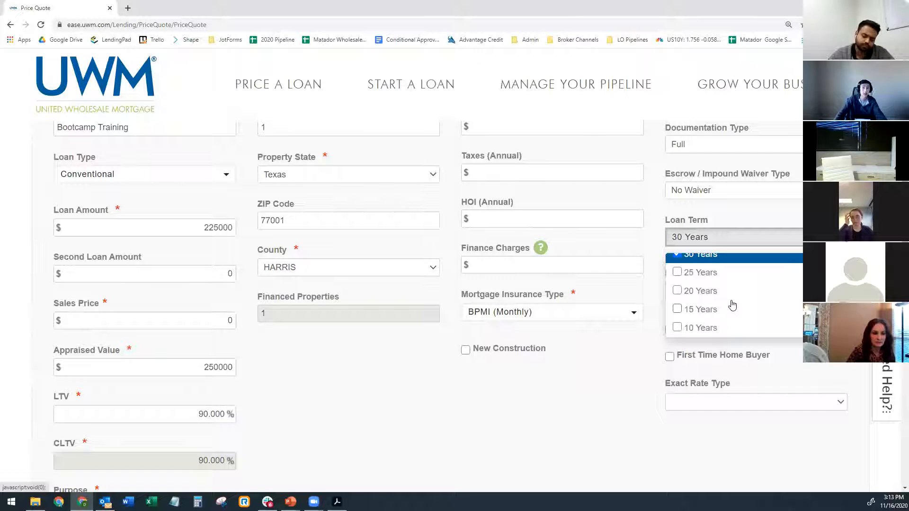
scroll(731, 306, "up", 1)
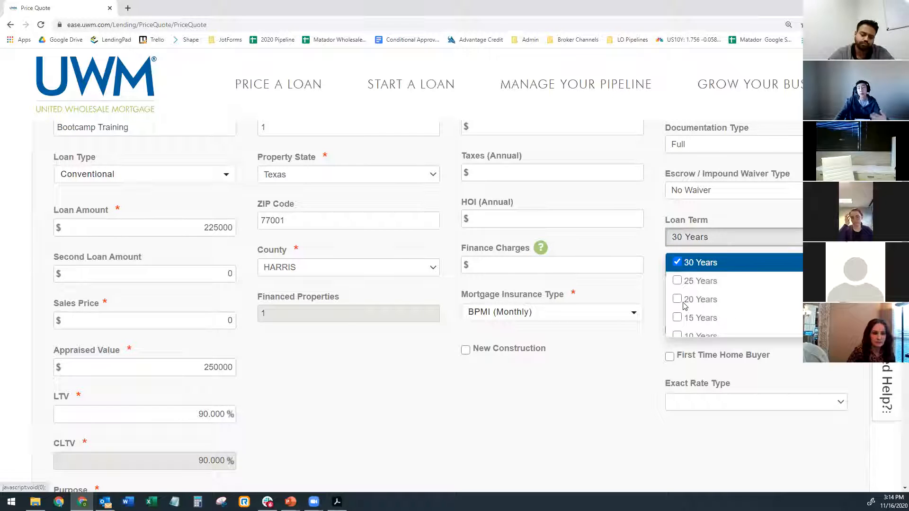
key("Escape")
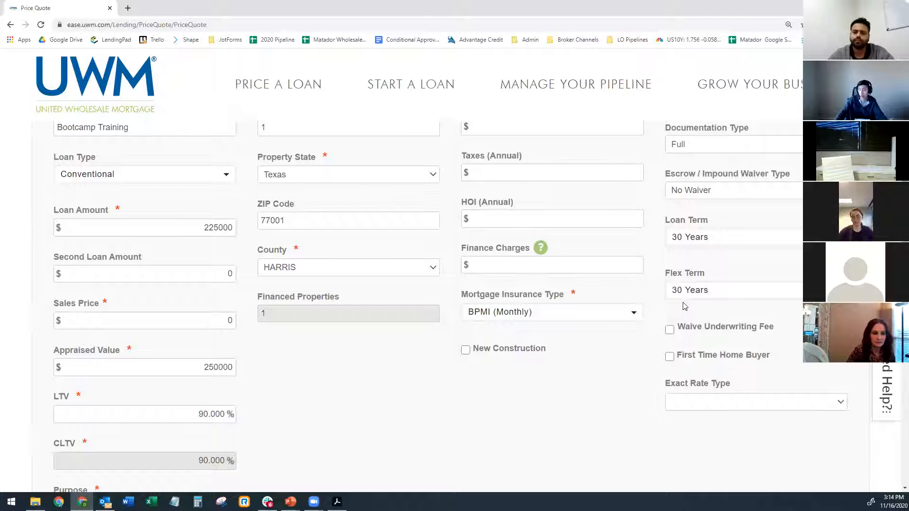
left_click(700, 299)
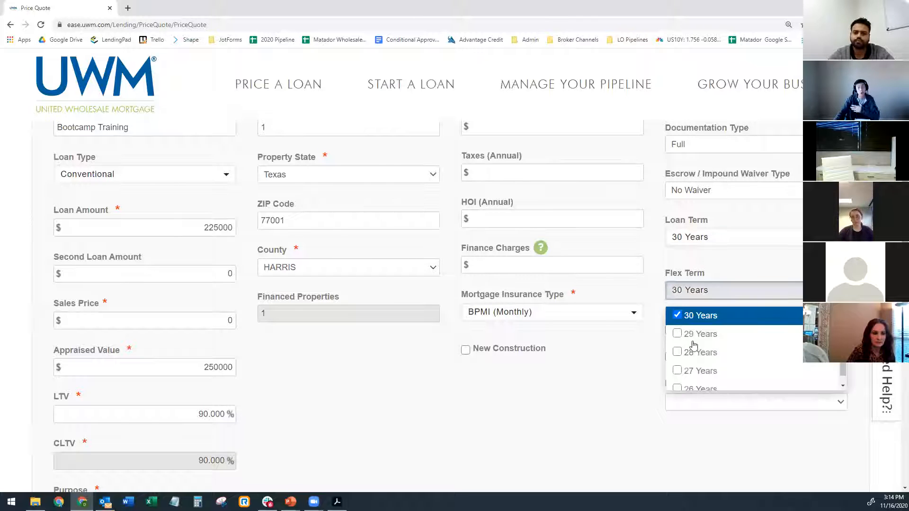
scroll(719, 362, "down", 1)
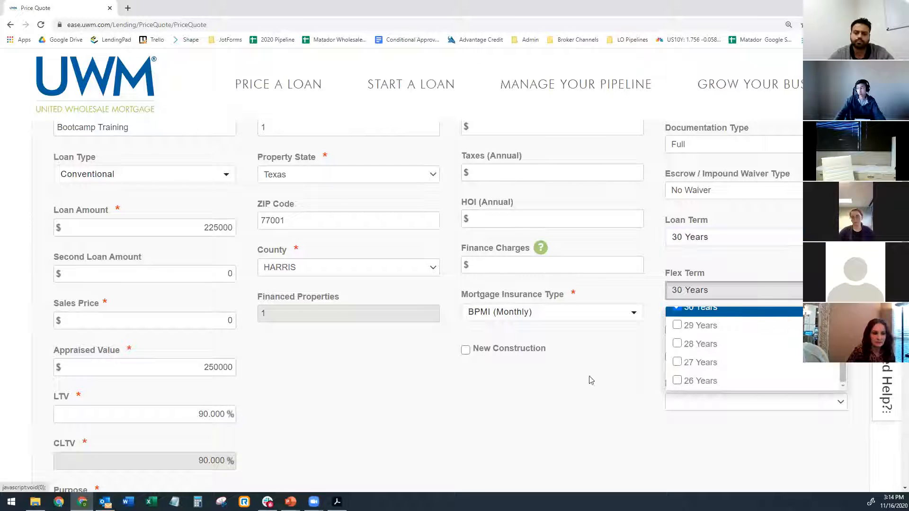
scroll(672, 331, "up", 1)
left_click(657, 325)
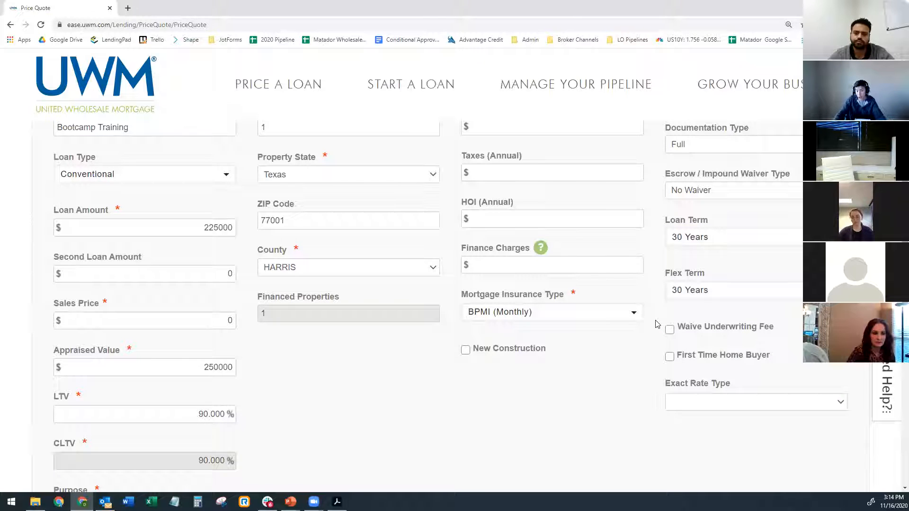
Step: Try adding 25 Years to the loan term, check the flex term choices, and restore 30 Years alone
left_click(698, 239)
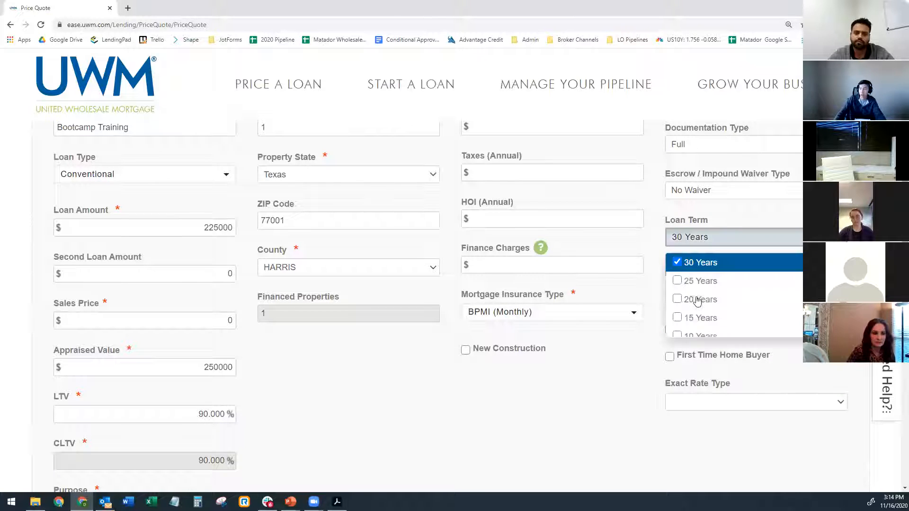
left_click(677, 280)
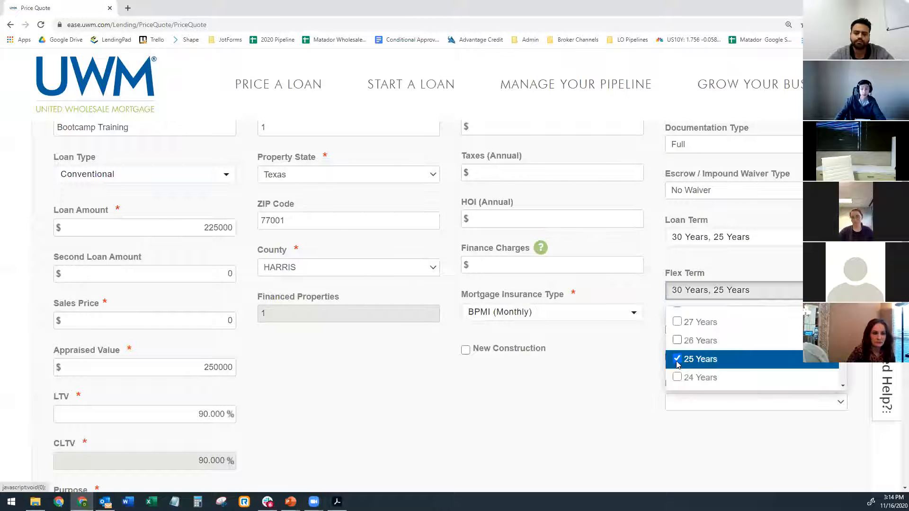
scroll(677, 362, "down", 1)
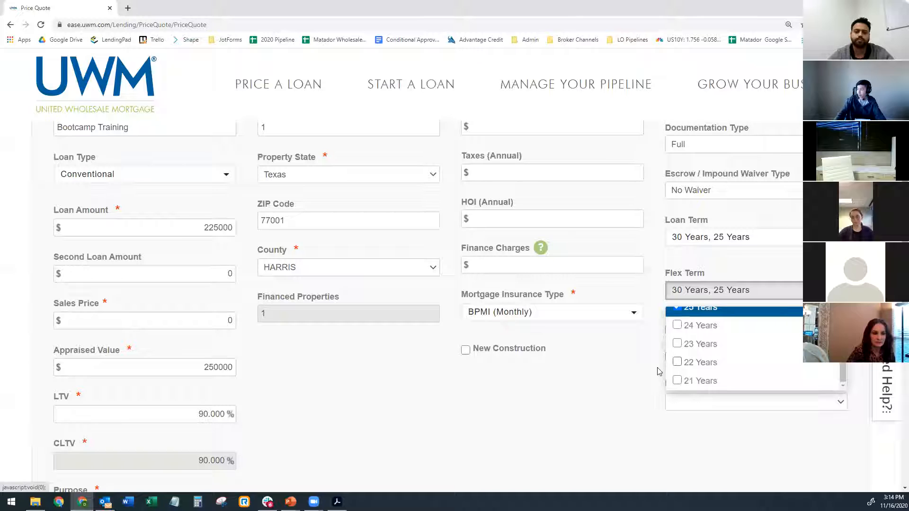
left_click(689, 238)
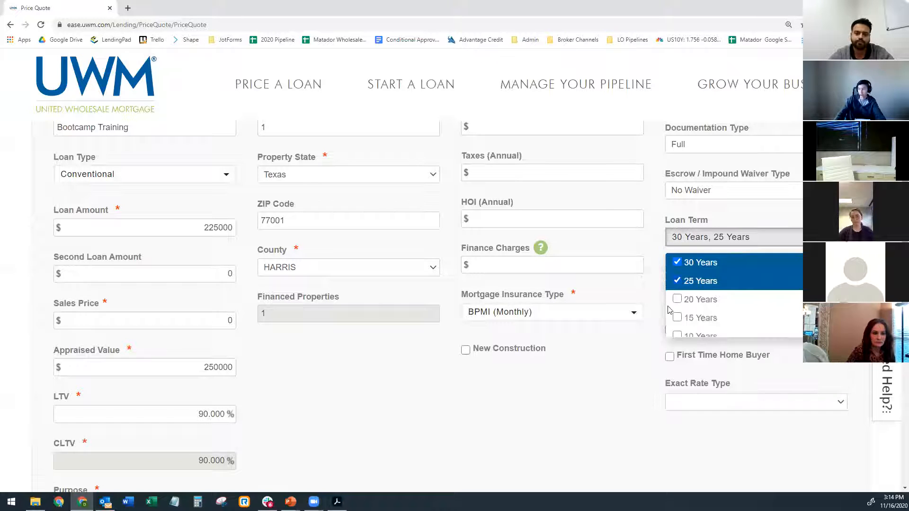
left_click(695, 285)
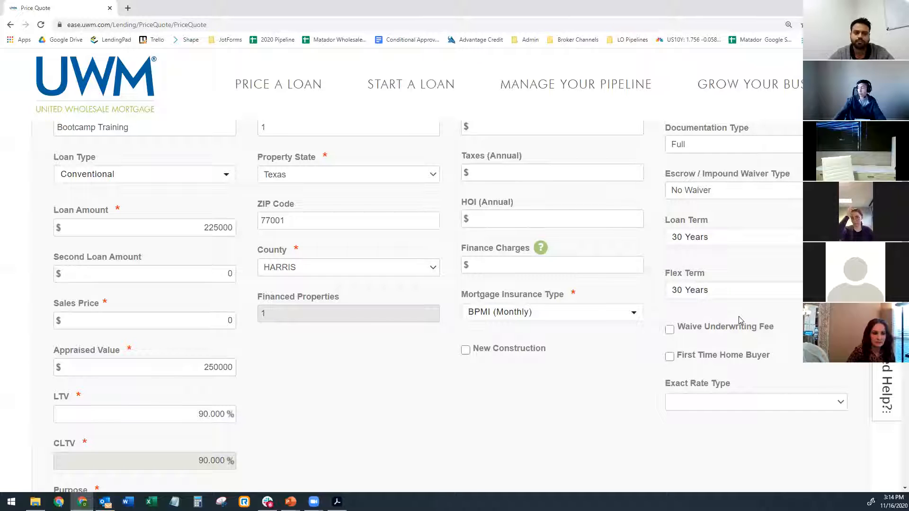
Step: Examine the Waive Underwriting Fee and First Time Home Buyer options, leaving both unticked
scroll(633, 398, "down", 1)
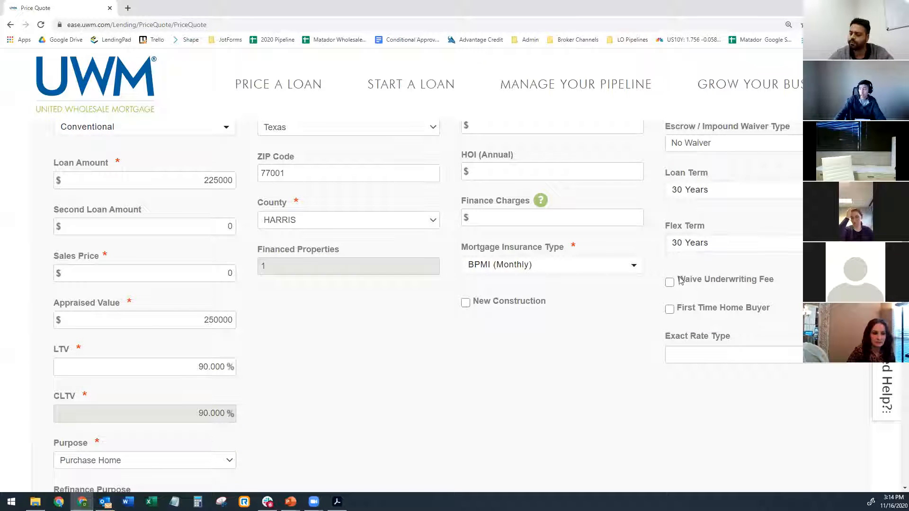
left_click_drag(680, 280, 789, 287)
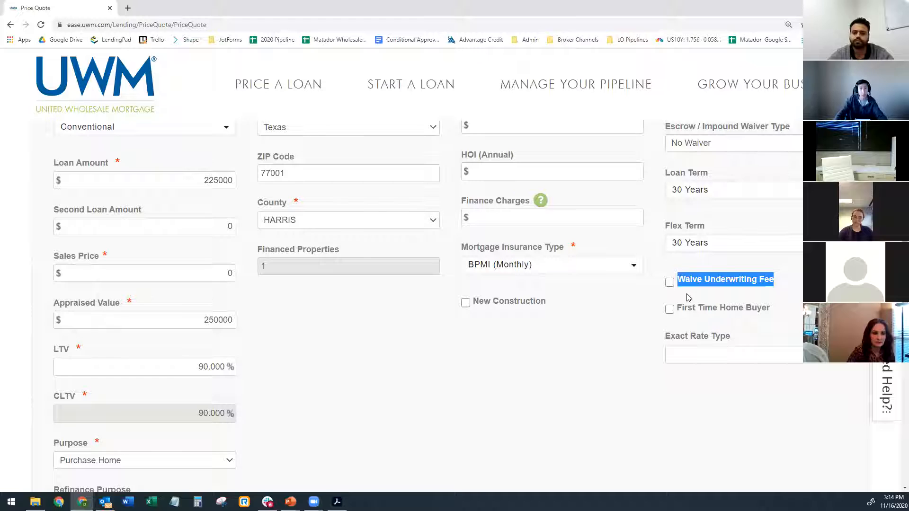
left_click(681, 309)
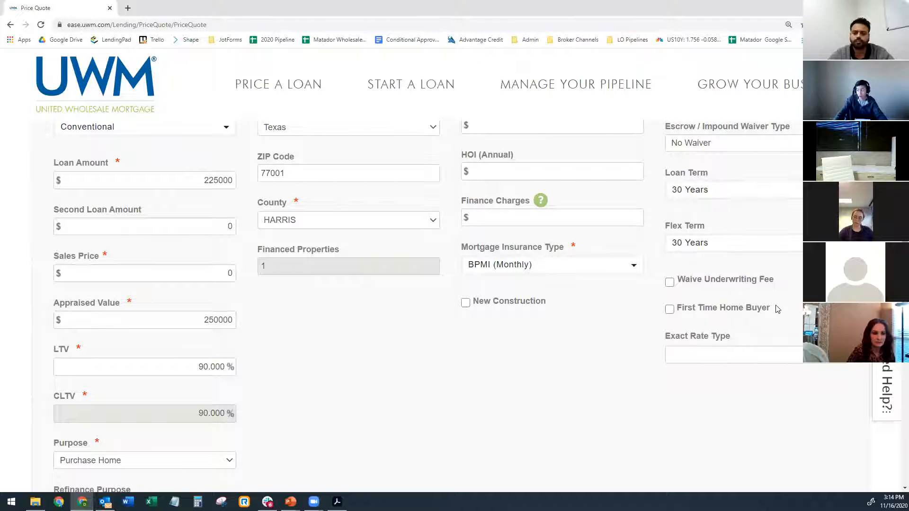
left_click_drag(776, 306, 749, 321)
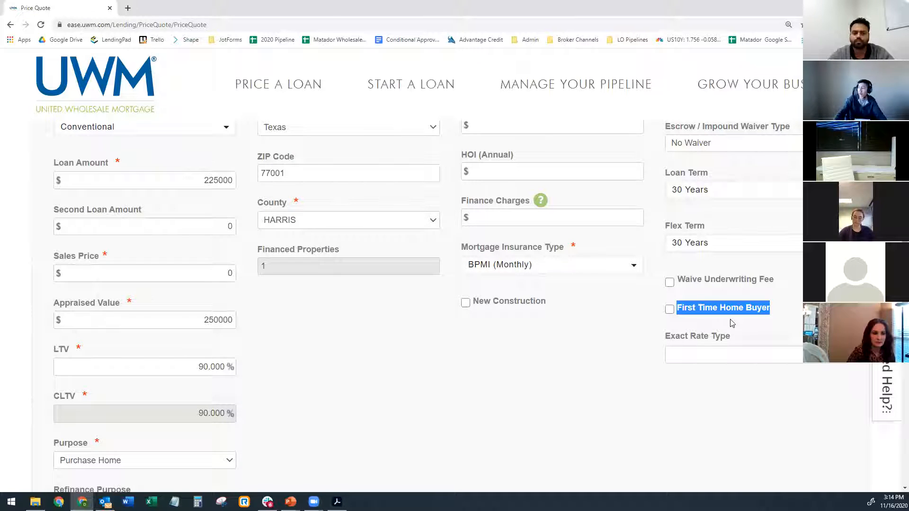
left_click(609, 363)
scroll(639, 331, "down", 1)
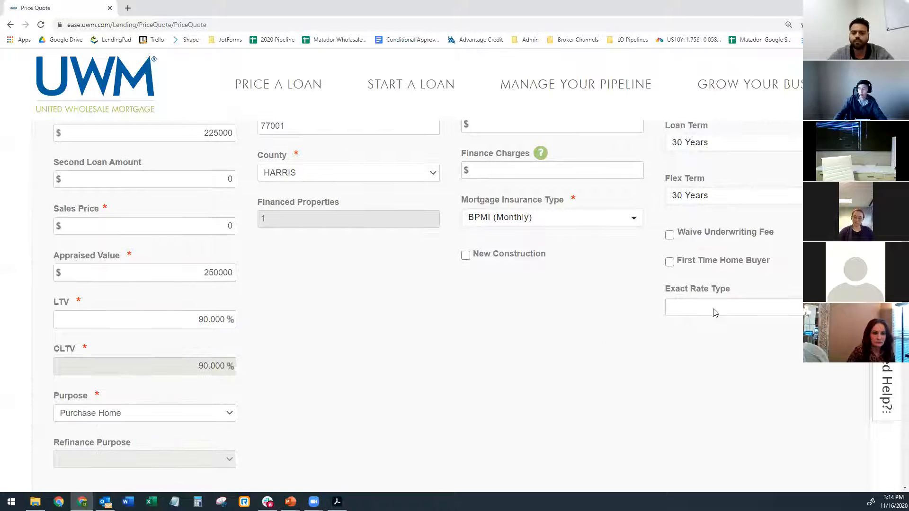
Step: Try Target Rate as the exact rate type, inspect its rate field, and reset the type to blank
left_click(675, 309)
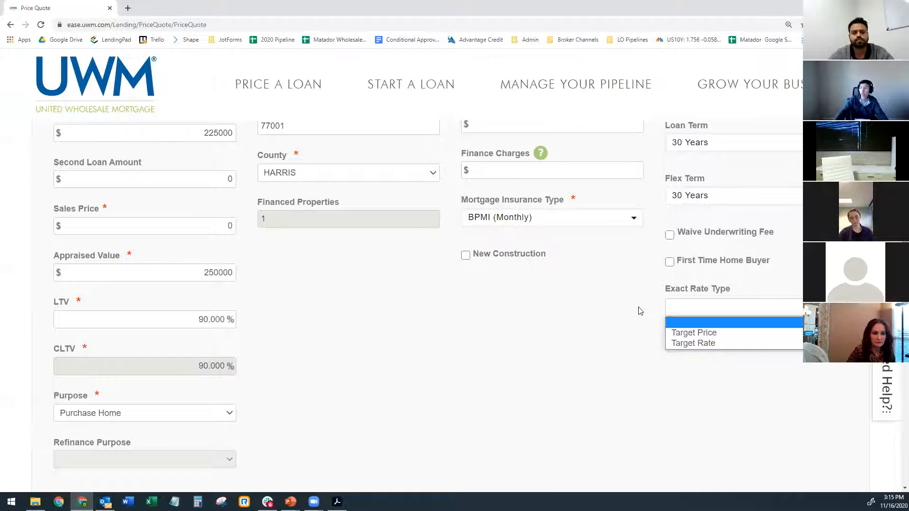
left_click(701, 344)
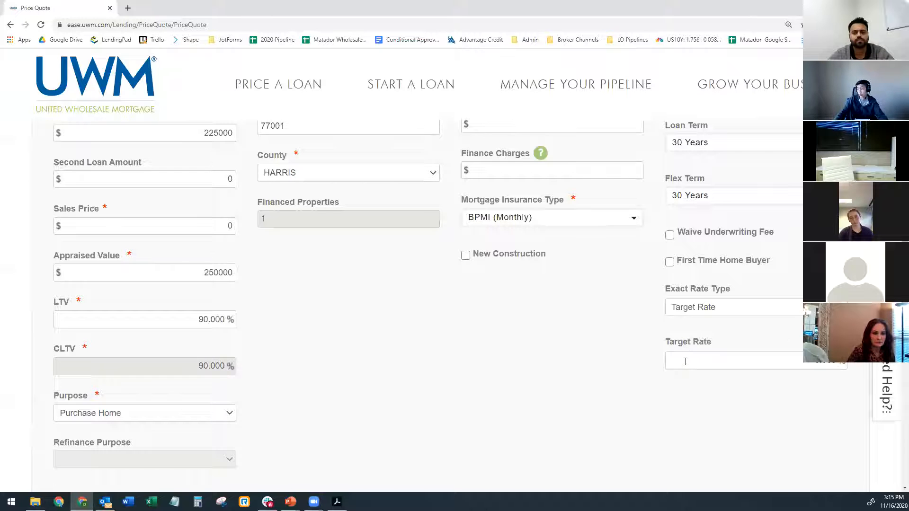
left_click(761, 357)
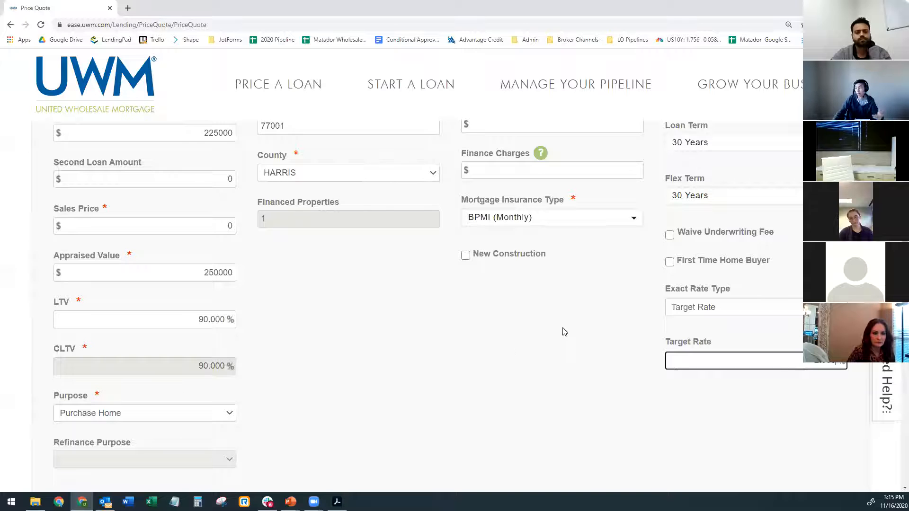
left_click(697, 309)
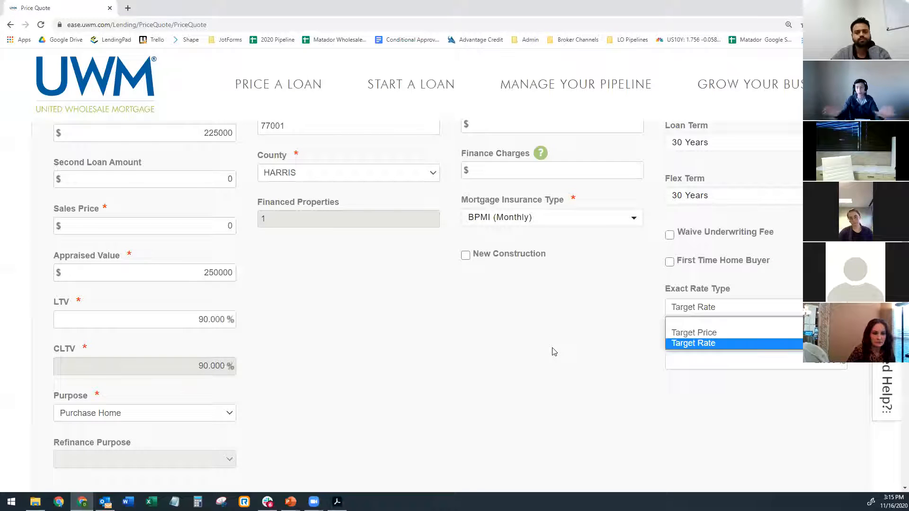
key("Up")
key("Up")
key("Return")
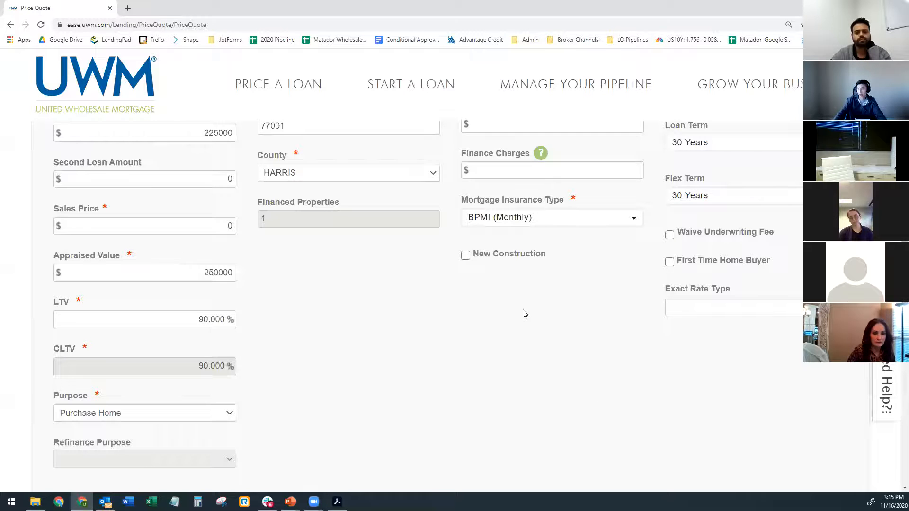
Step: Check the filled-in scenario and try to get a price quote from it
key("ctrl+minus")
scroll(561, 388, "up", 3)
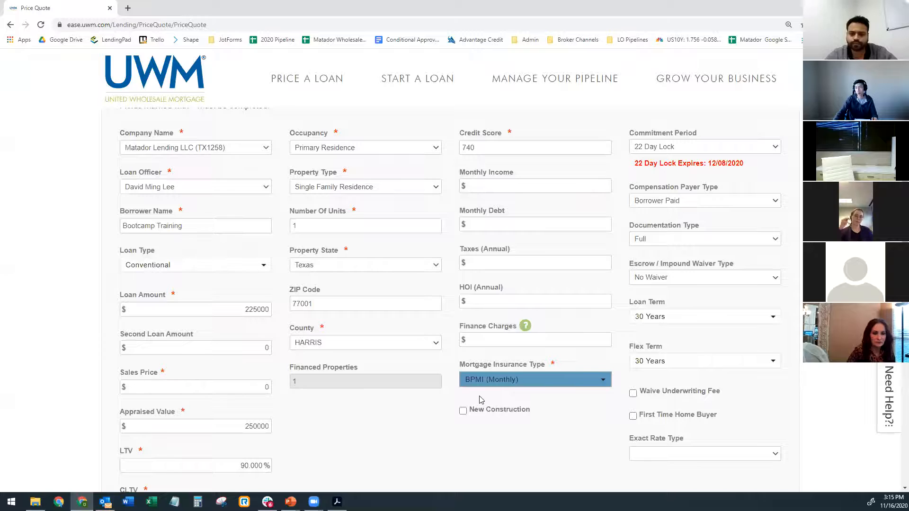
scroll(481, 400, "down", 3)
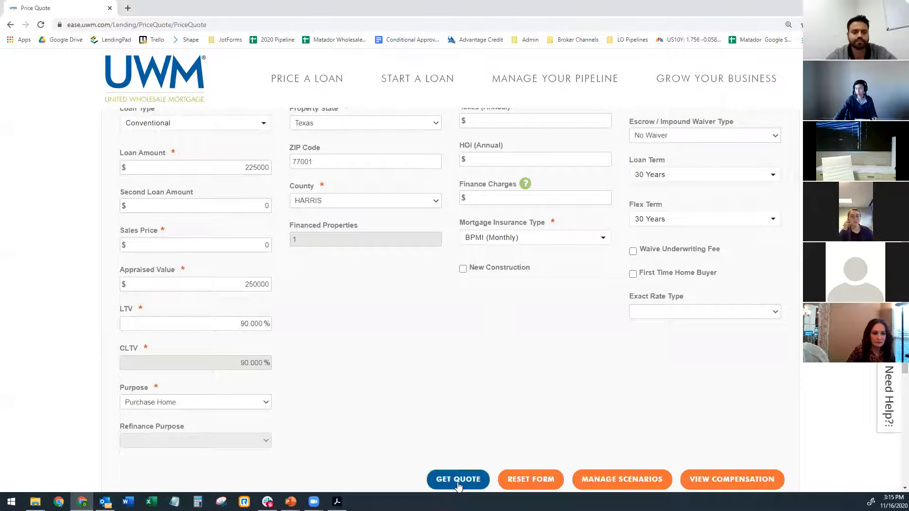
scroll(457, 483, "down", 4)
scroll(455, 221, "down", 1)
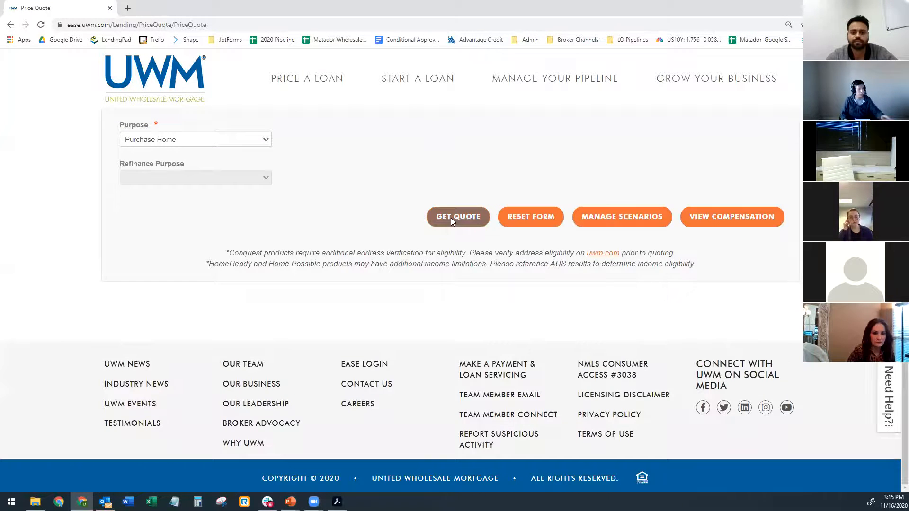
left_click(451, 220)
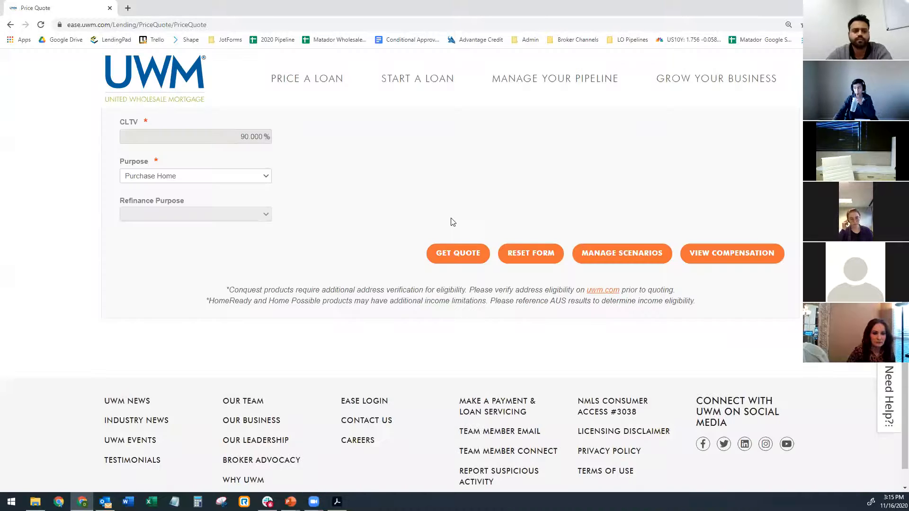
Step: Set the sales price to 250000 and get a quote for the scenario
scroll(243, 217, "up", 4)
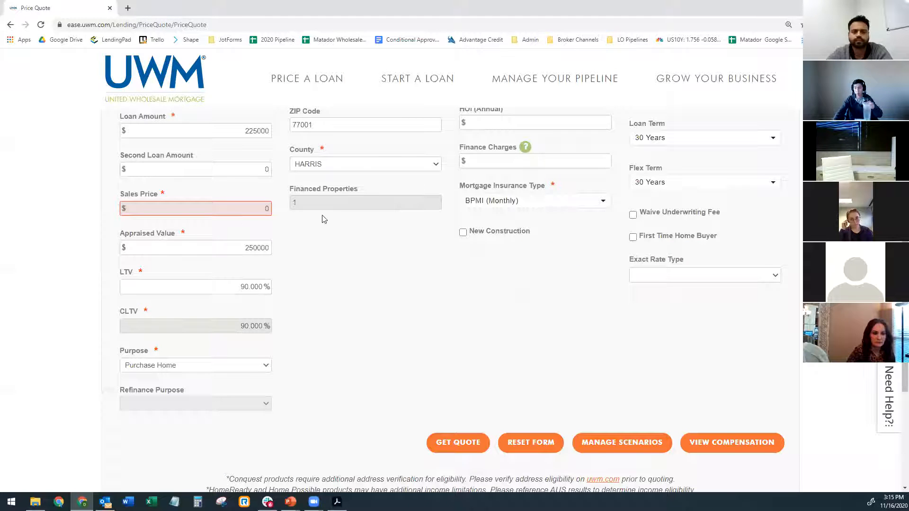
type("250000")
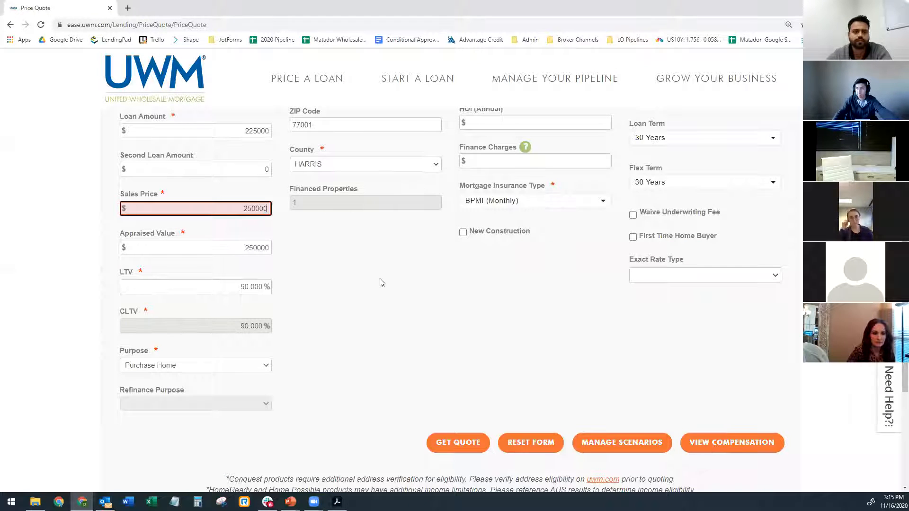
left_click(380, 288)
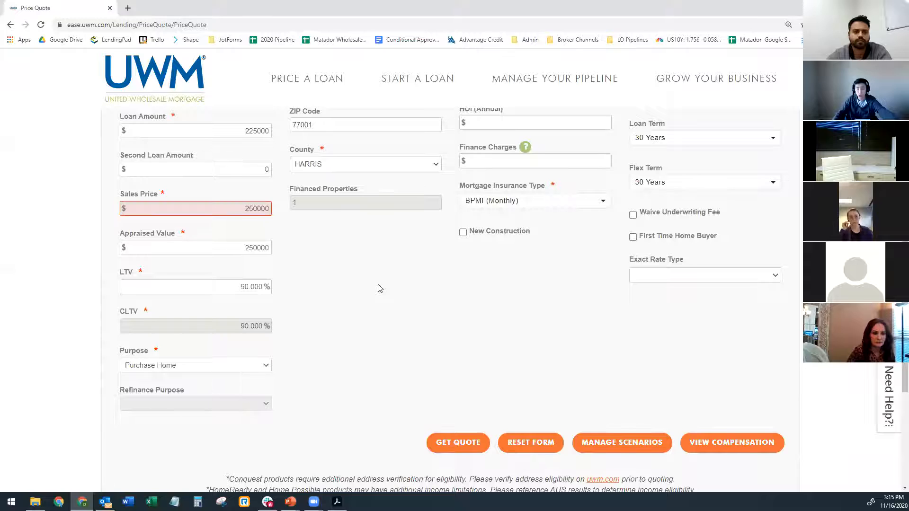
left_click(469, 445)
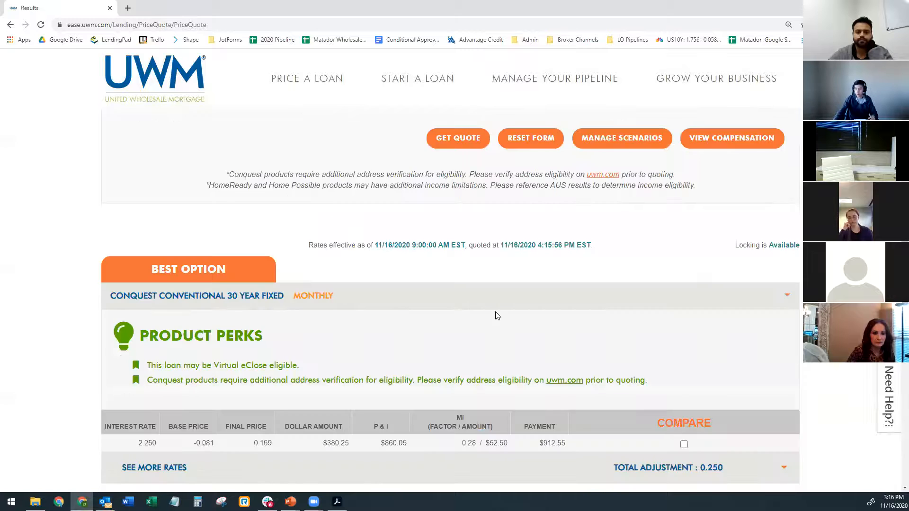
Step: Examine the best option in the quote results, Conquest Conventional 30 Year Fixed, including its rate, price and payment
scroll(478, 316, "down", 1)
scroll(449, 304, "up", 2)
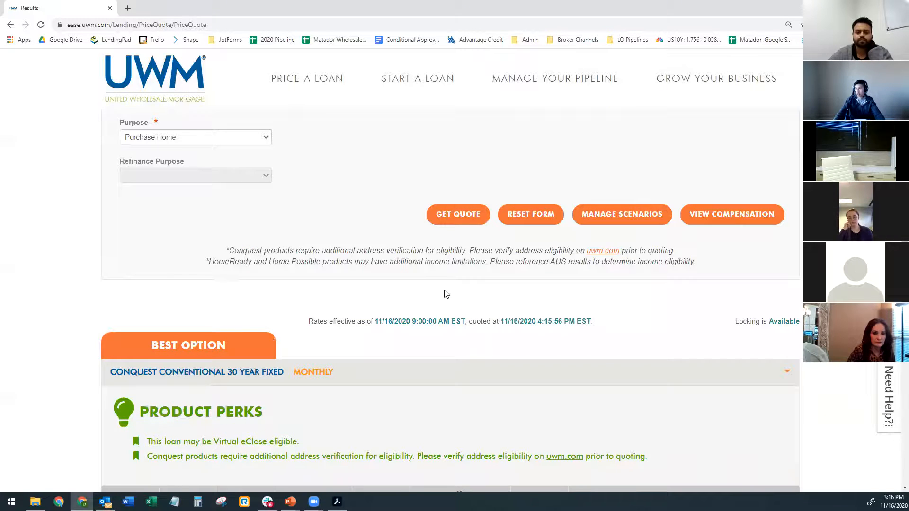
key("ctrl+minus")
key("ctrl+minus")
scroll(419, 276, "down", 3)
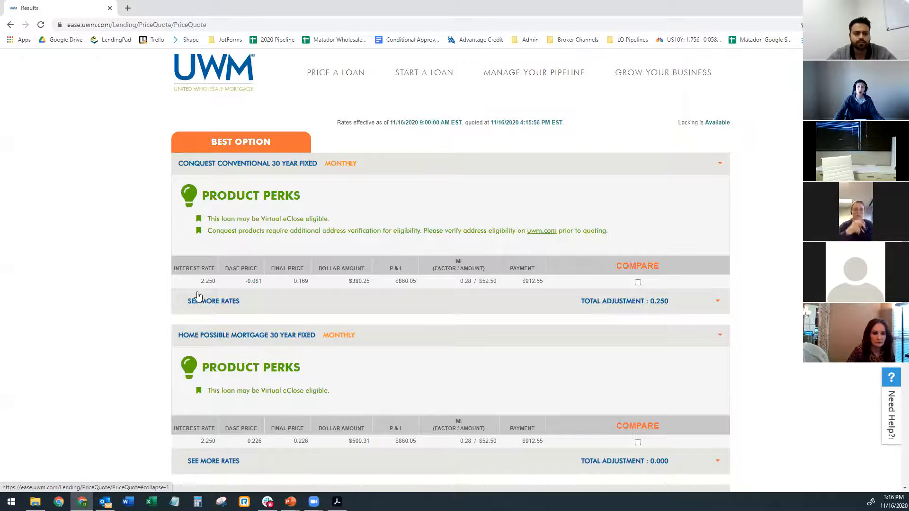
scroll(251, 294, "down", 1)
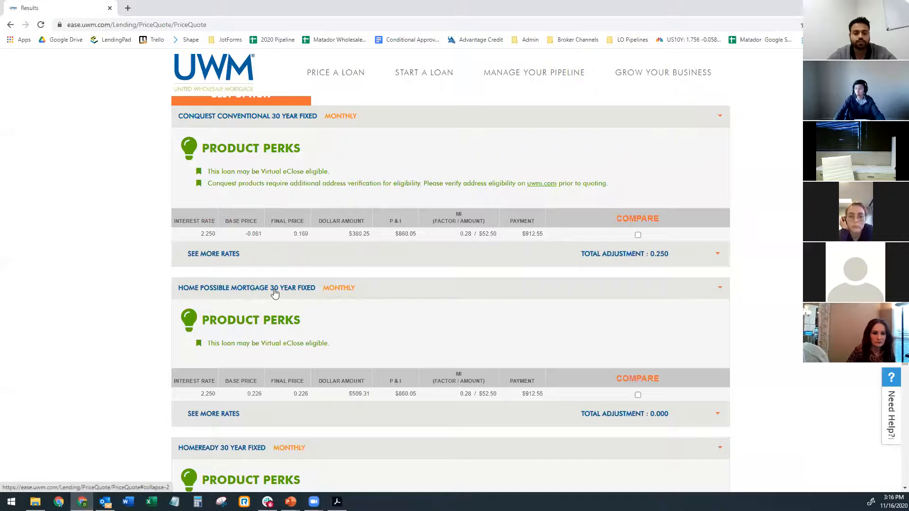
key("ctrl+plus")
key("ctrl+plus")
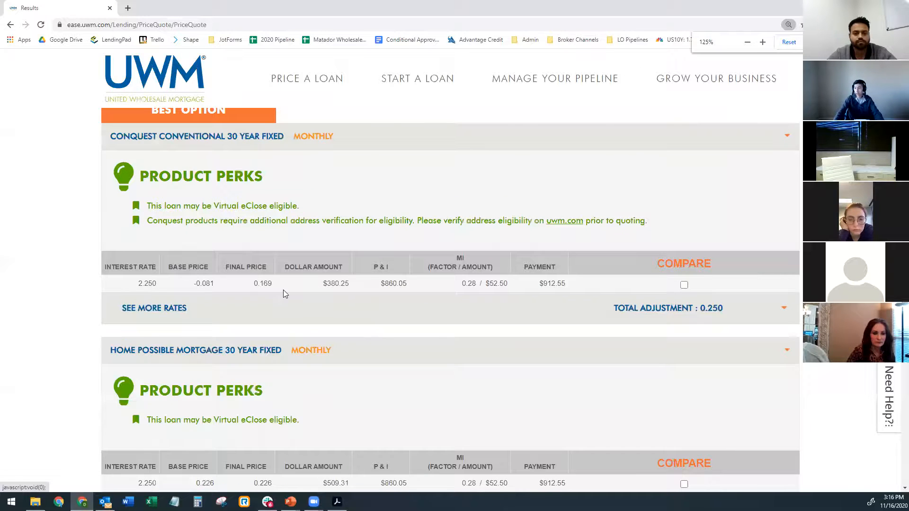
Step: Compare the Home Possible, HomeReady and Conforming Conventional 30 Year Fixed products among the quote results
scroll(284, 291, "down", 2)
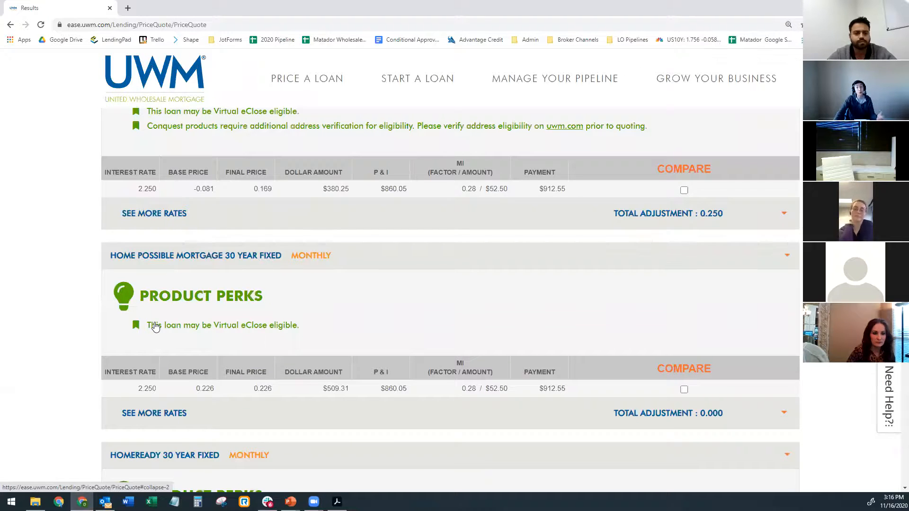
scroll(156, 328, "down", 3)
scroll(138, 310, "down", 3)
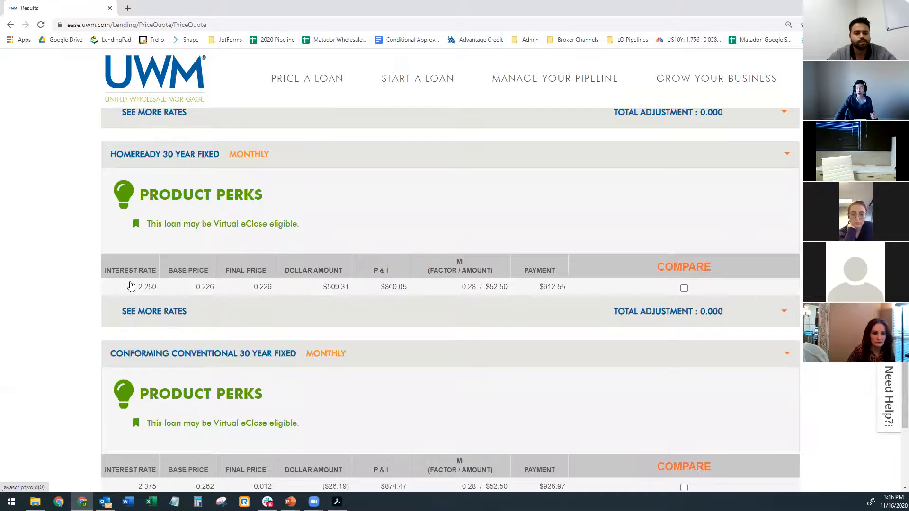
scroll(147, 288, "down", 2)
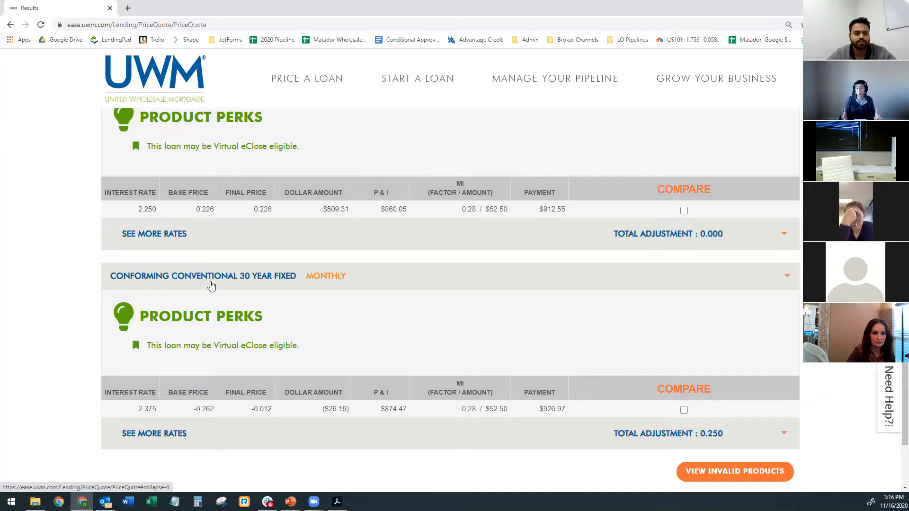
scroll(241, 310, "down", 1)
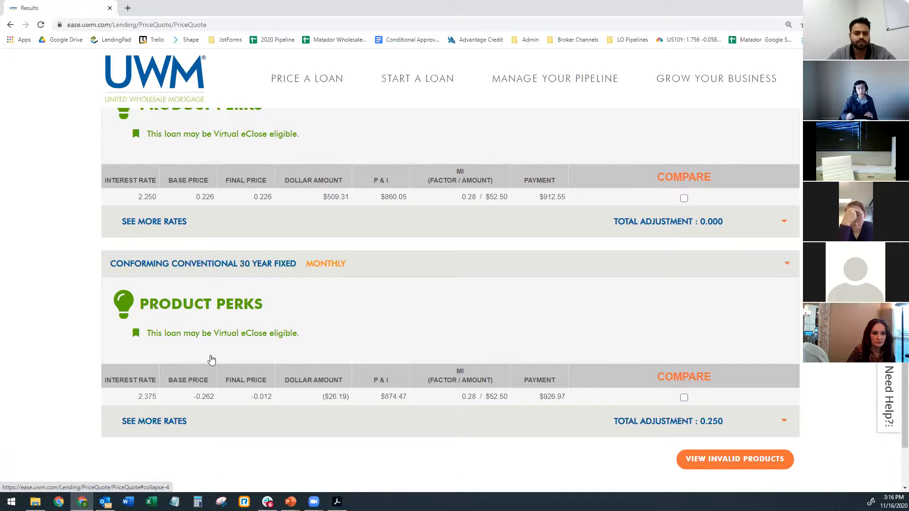
scroll(211, 359, "up", 10)
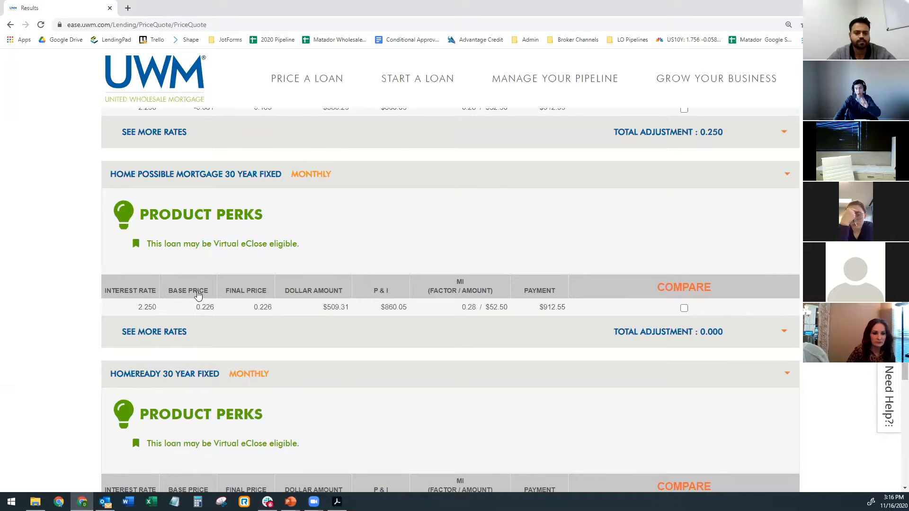
scroll(197, 296, "up", 2)
scroll(194, 419, "down", 4)
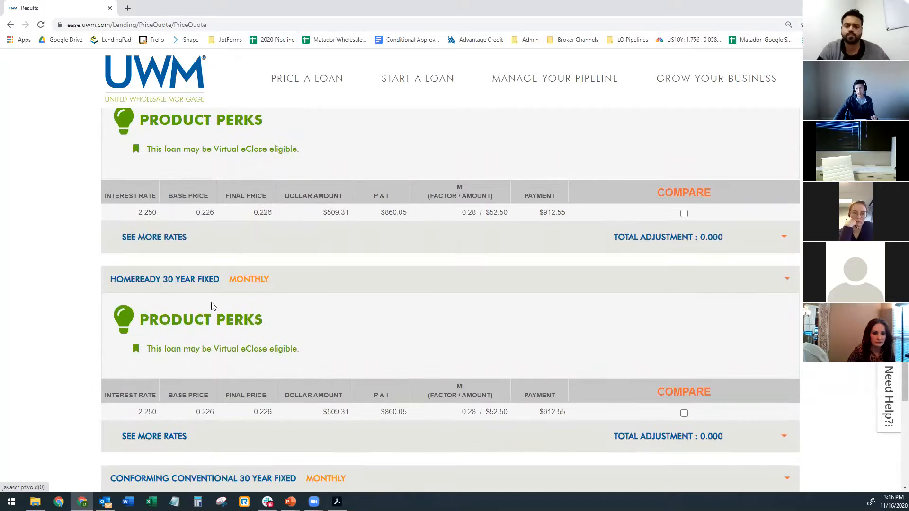